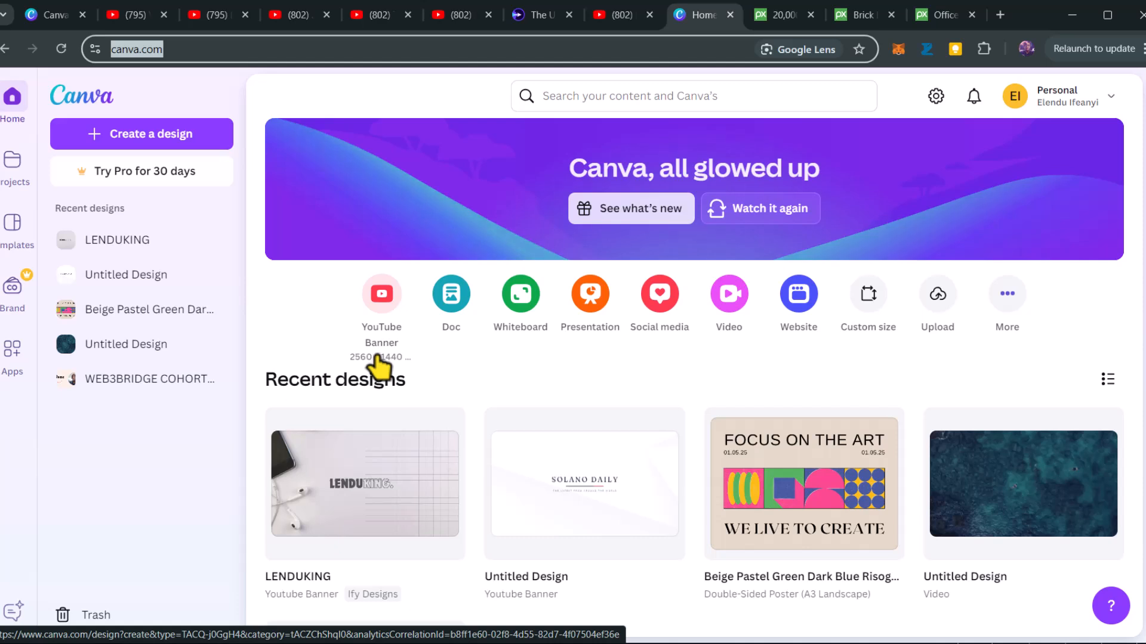
Create a new YouTube Banner design and open it in the Canva app
click(382, 309)
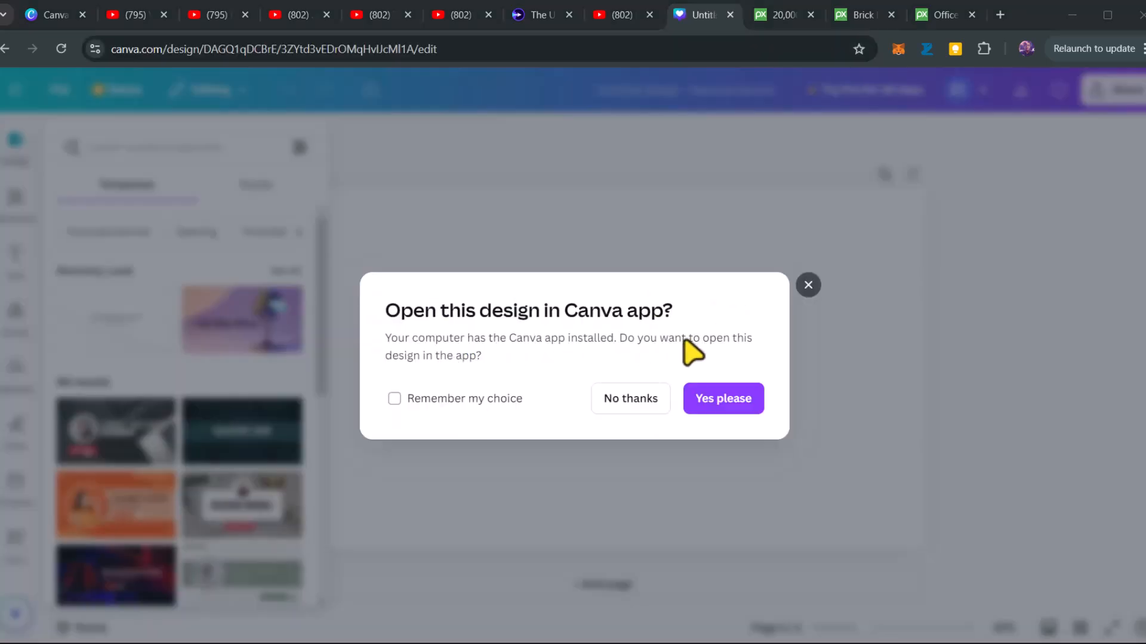
click(722, 399)
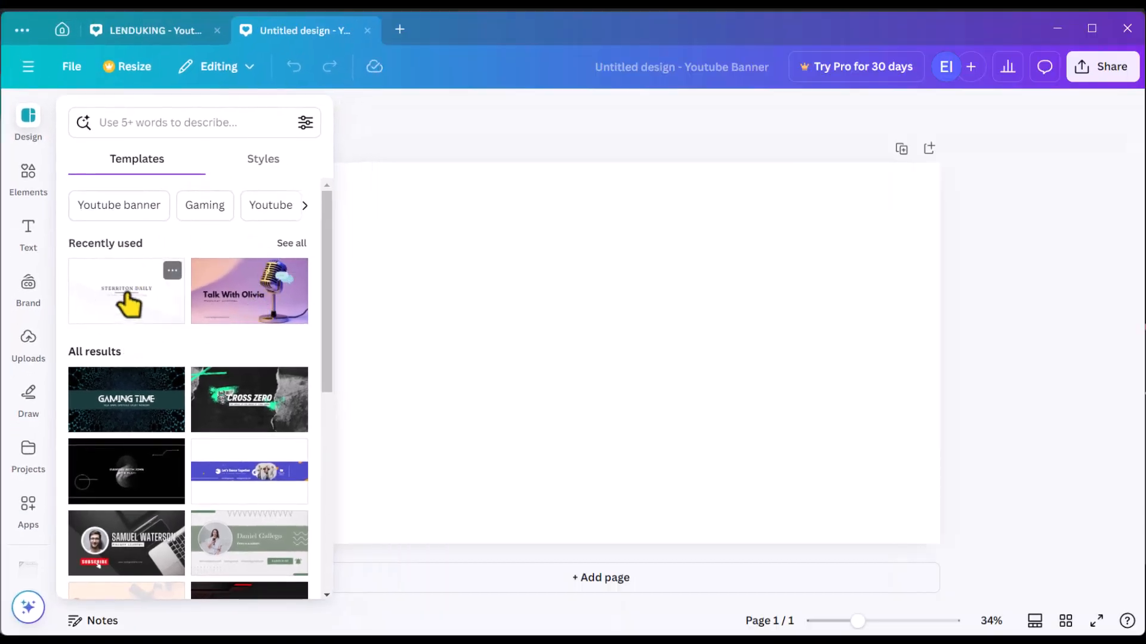
Apply the Sterriton Daily recent template and delete its heading and tagline text
click(122, 292)
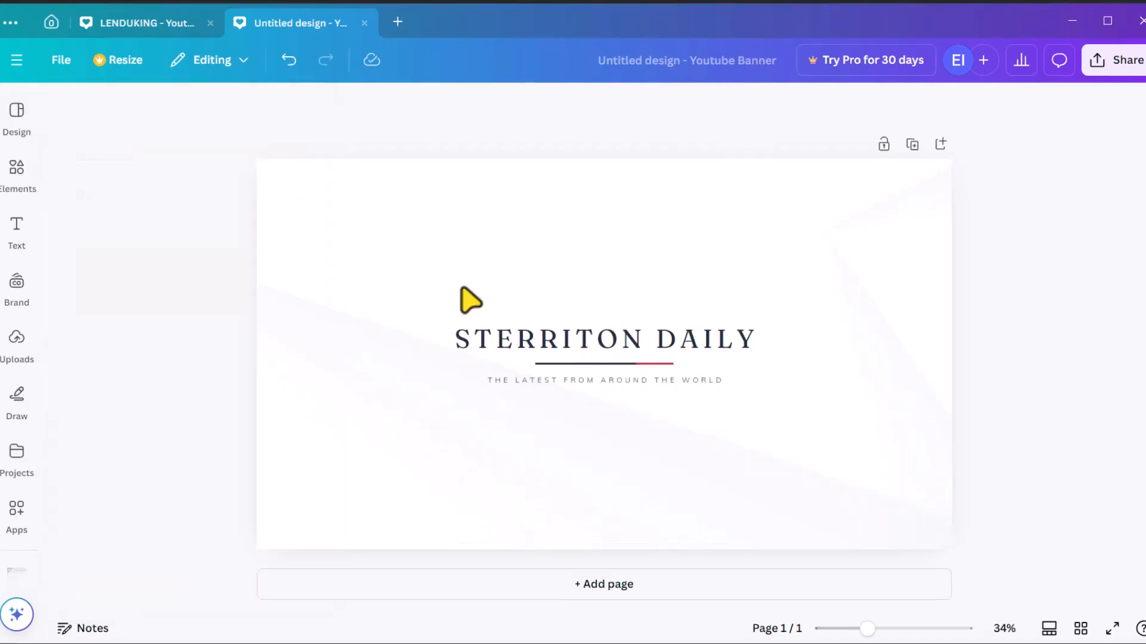
drag(602, 402, 668, 395)
key(Delete)
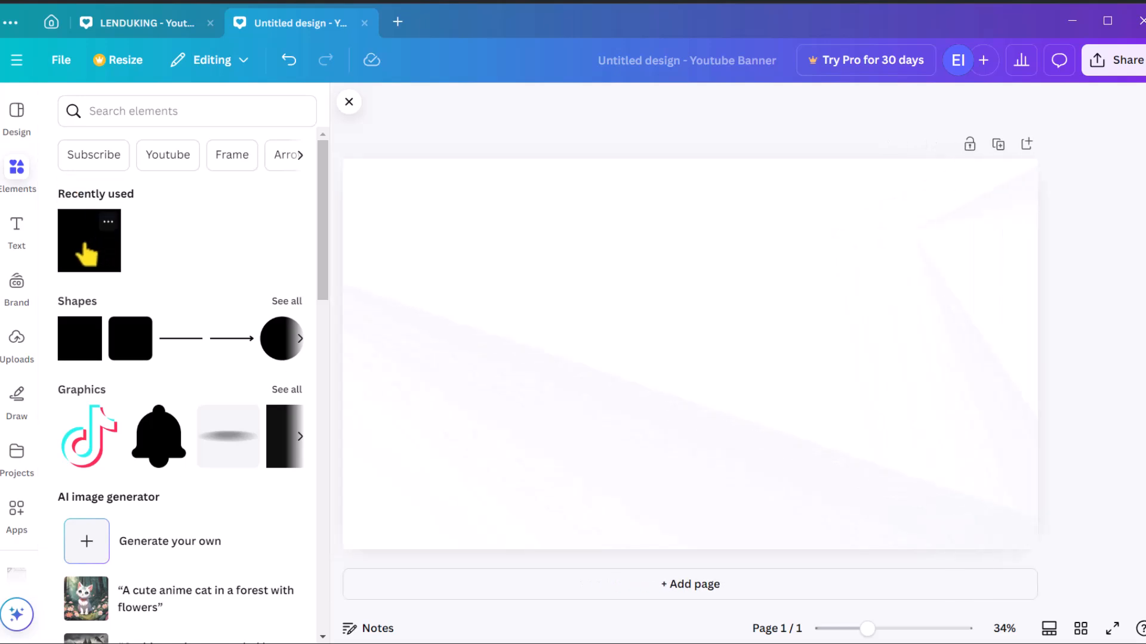
Add a rectangle shape to the banner and set its size to 1546 px wide by 423 px high
drag(77, 352, 565, 343)
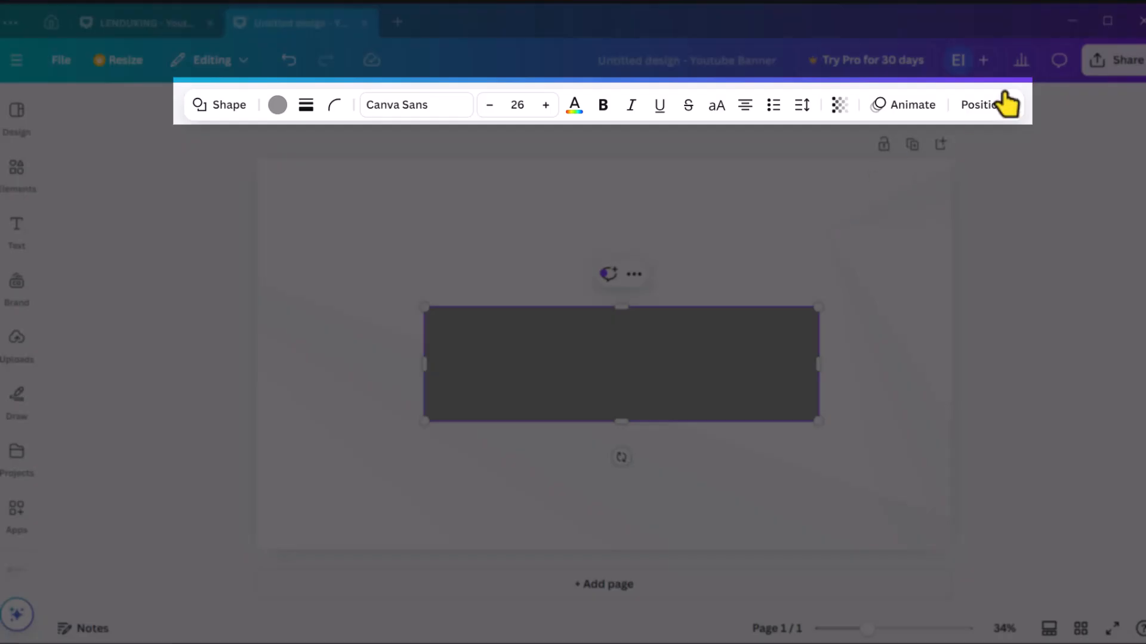
click(983, 106)
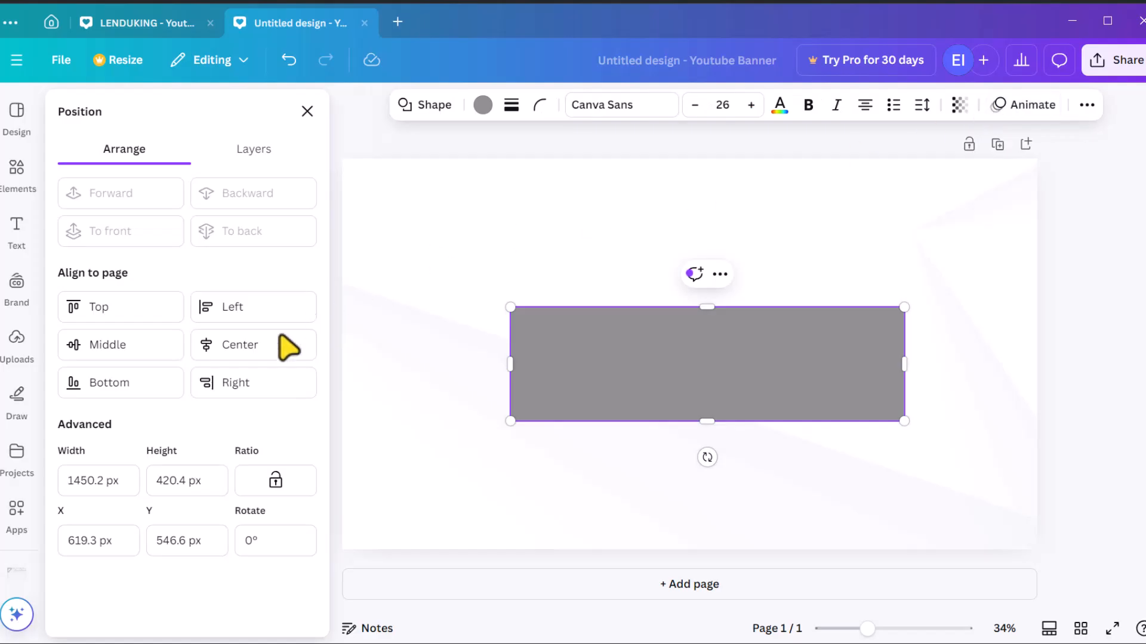
click(97, 491)
text(1446)
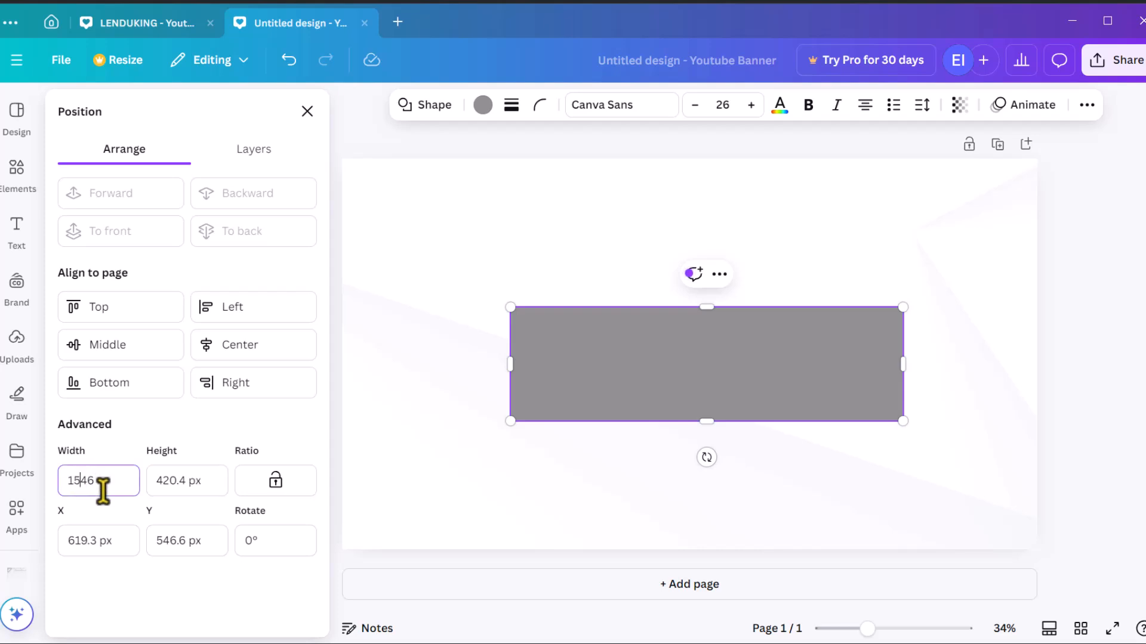
click(192, 480)
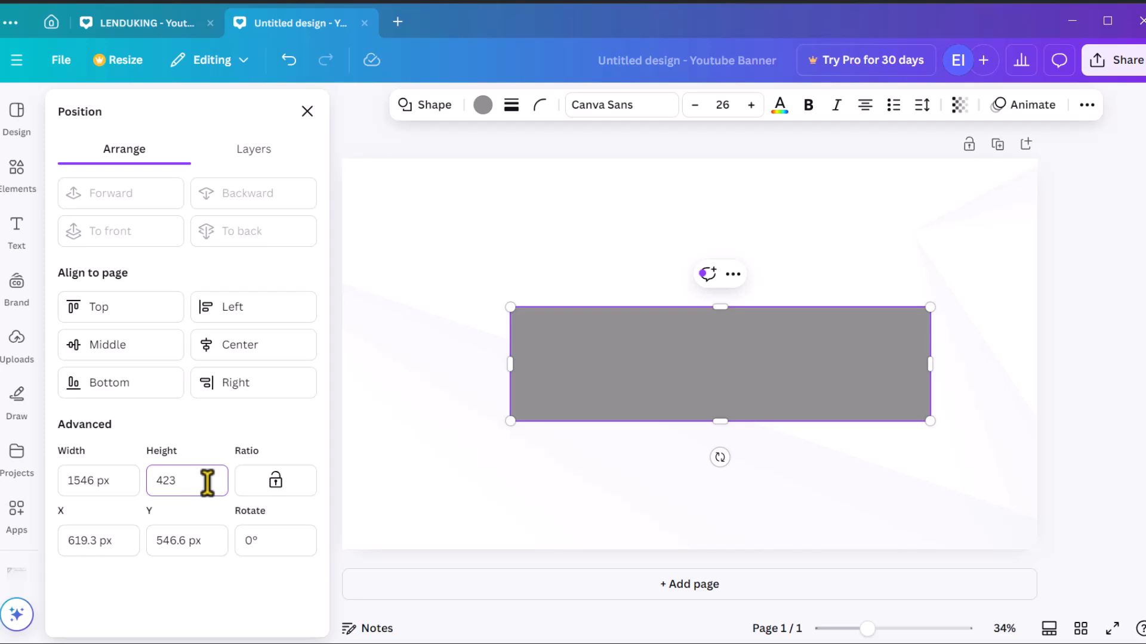
key(Return)
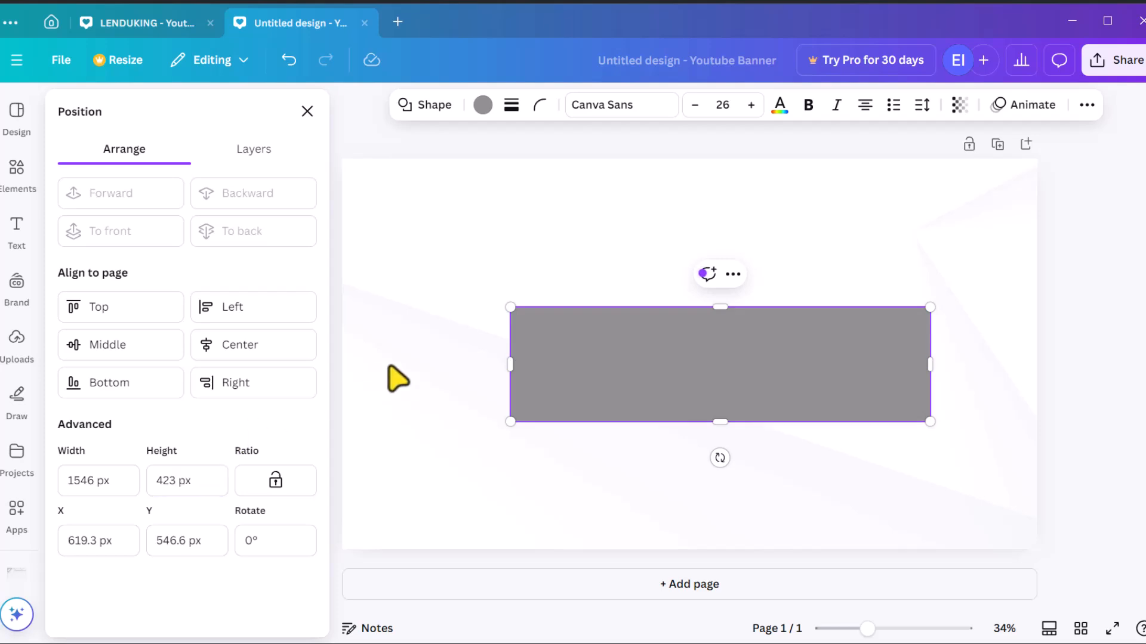
Align the rectangle to the page's middle and center, and lower its transparency
click(100, 352)
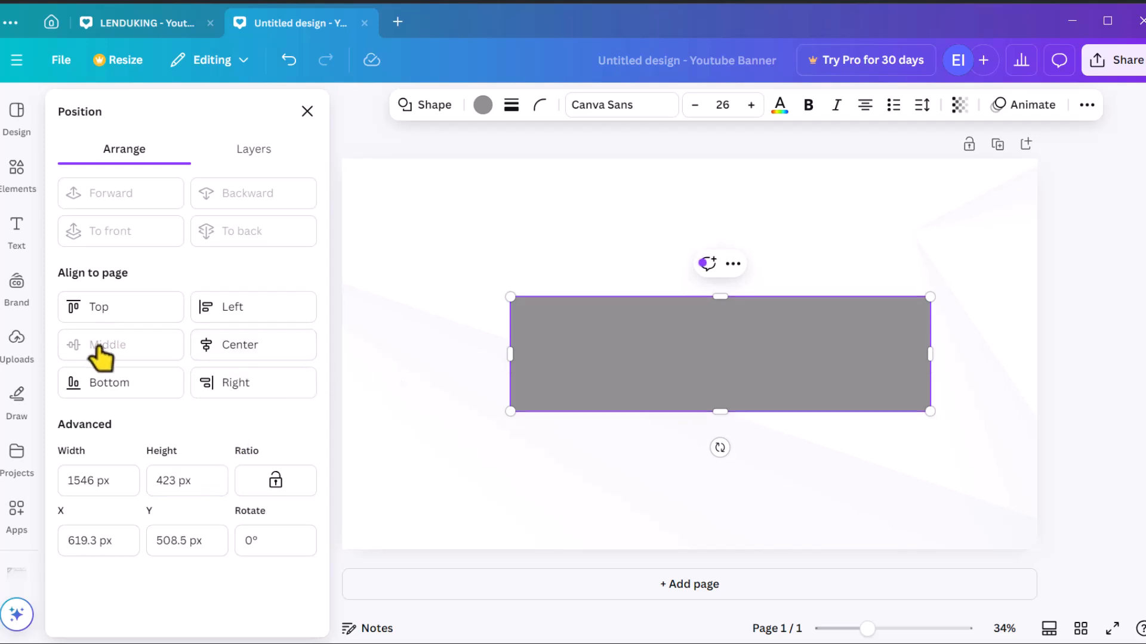
click(250, 358)
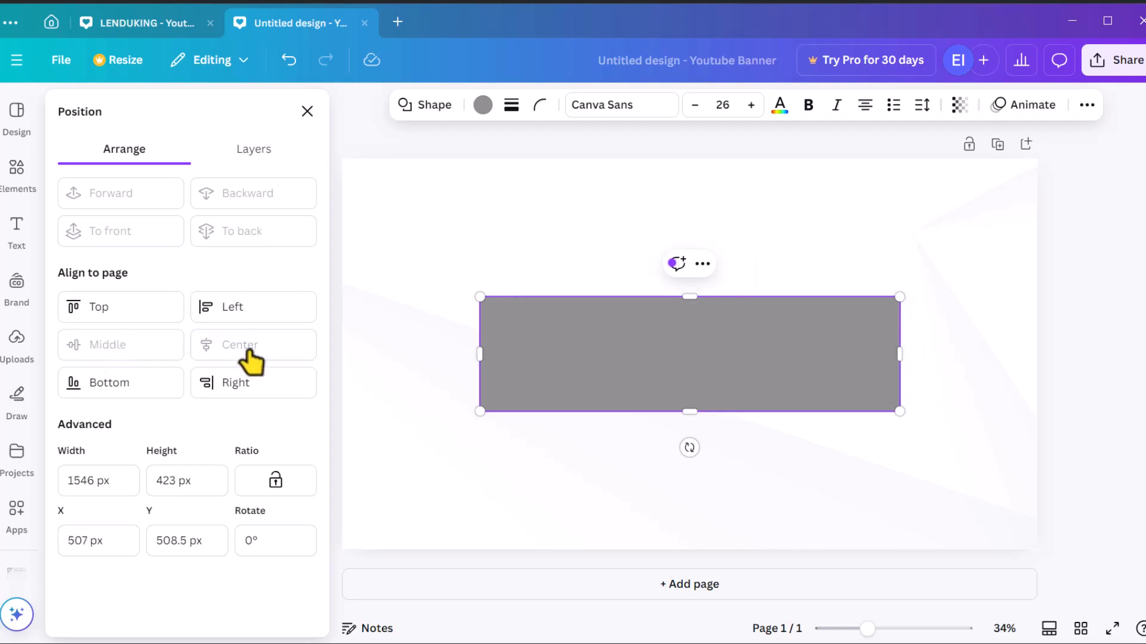
click(254, 149)
click(960, 105)
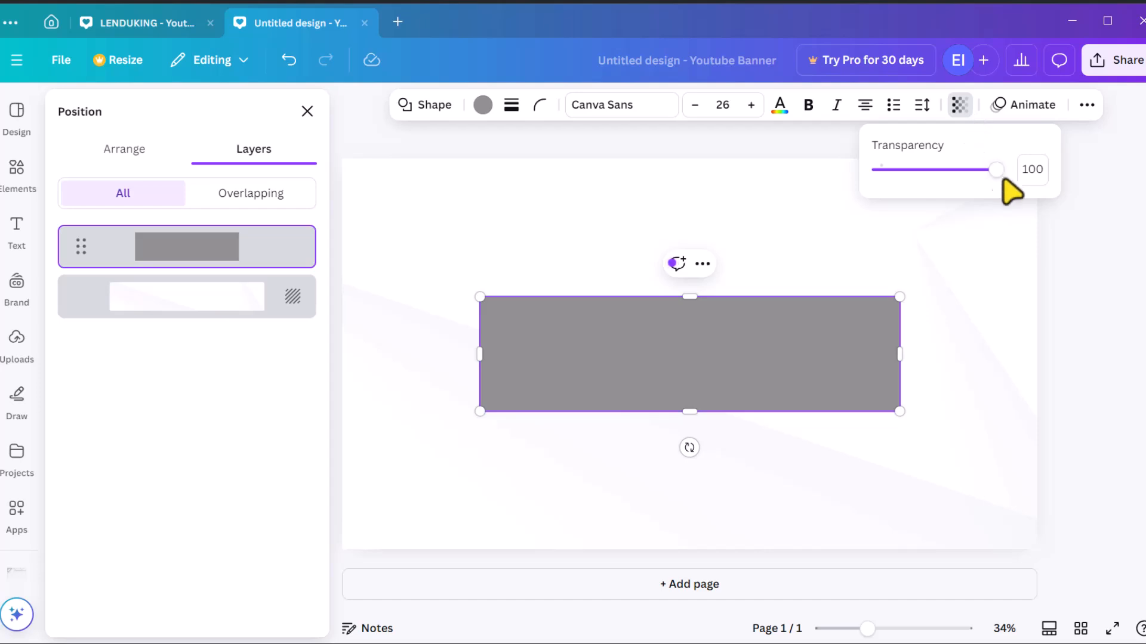
drag(983, 179, 906, 201)
click(308, 111)
Show the rulers and add horizontal guides along the rectangle's top and bottom edges
key(shift+r)
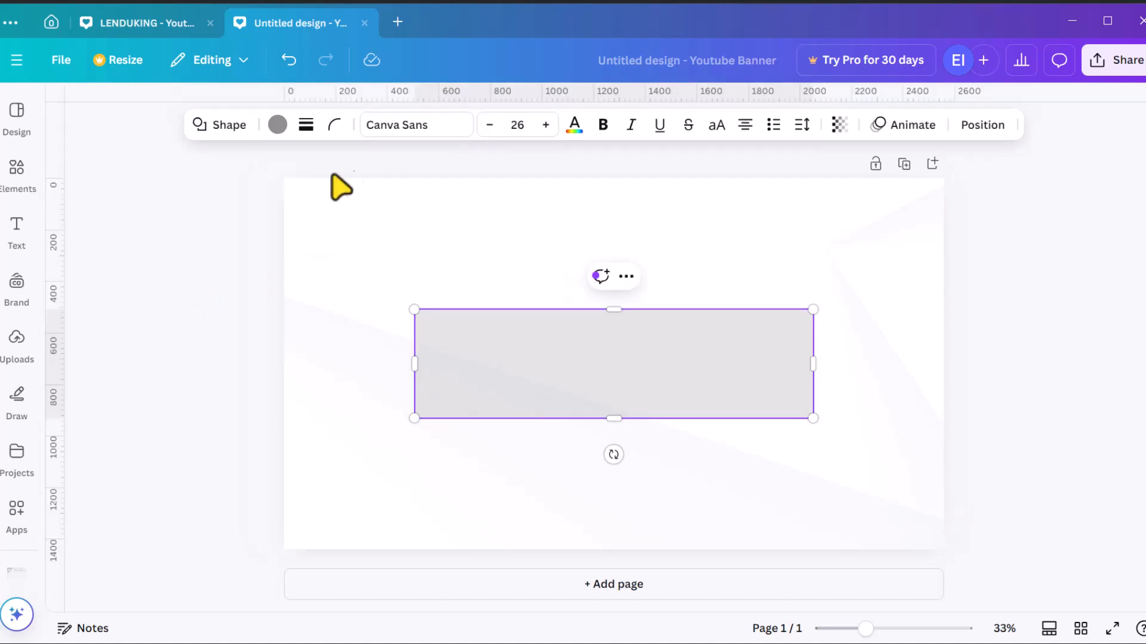
drag(326, 97, 302, 310)
drag(336, 93, 384, 417)
click(17, 113)
scroll(114, 355, down, 5)
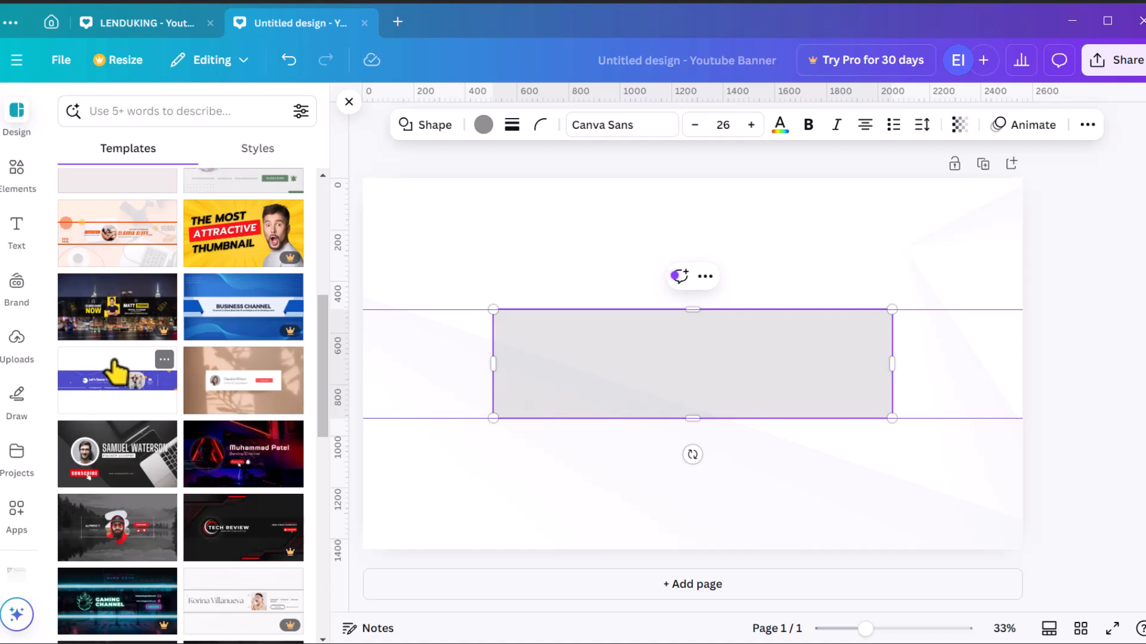
scroll(20, 498, down, 2)
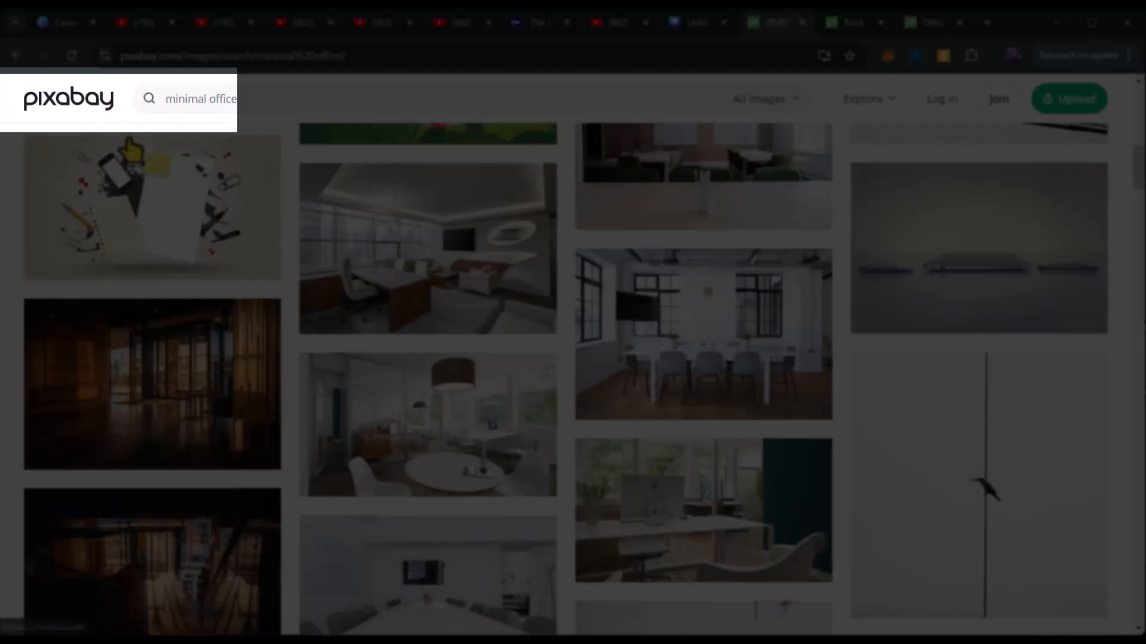
Switch to Pixabay and download the office desk photo with the wooden mannequin
scroll(126, 104, up, 4)
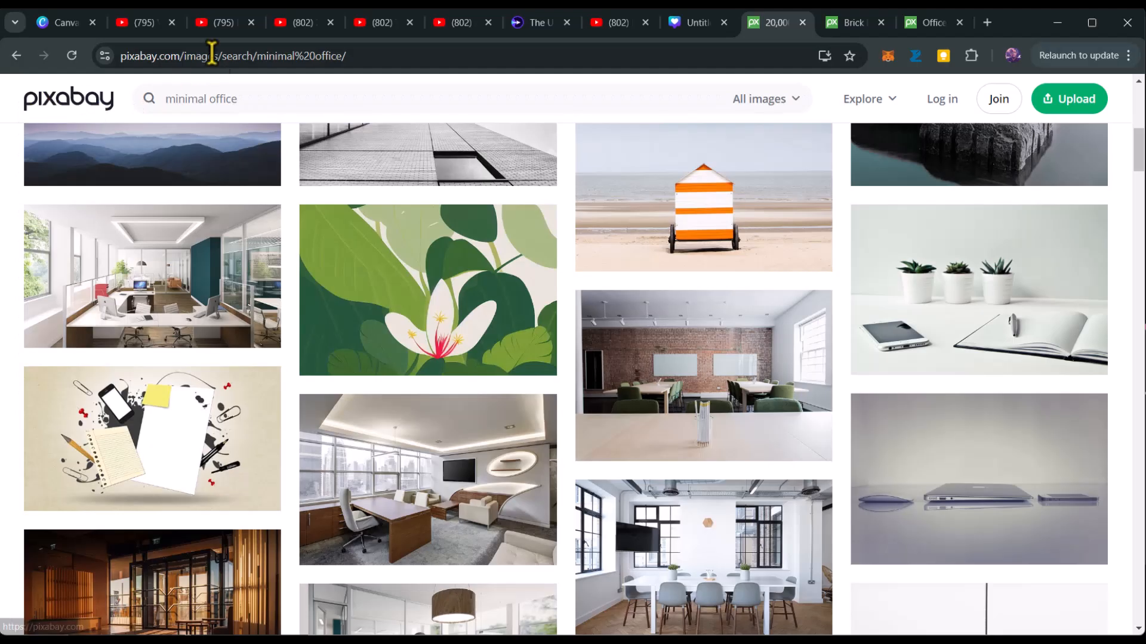
click(382, 179)
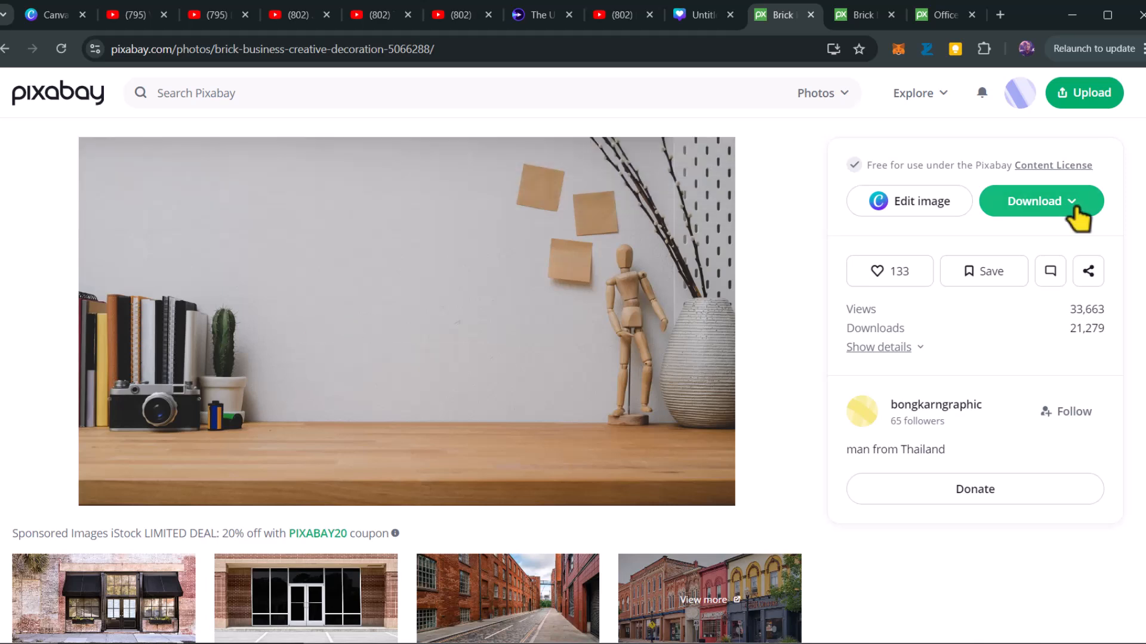
click(1077, 209)
click(889, 360)
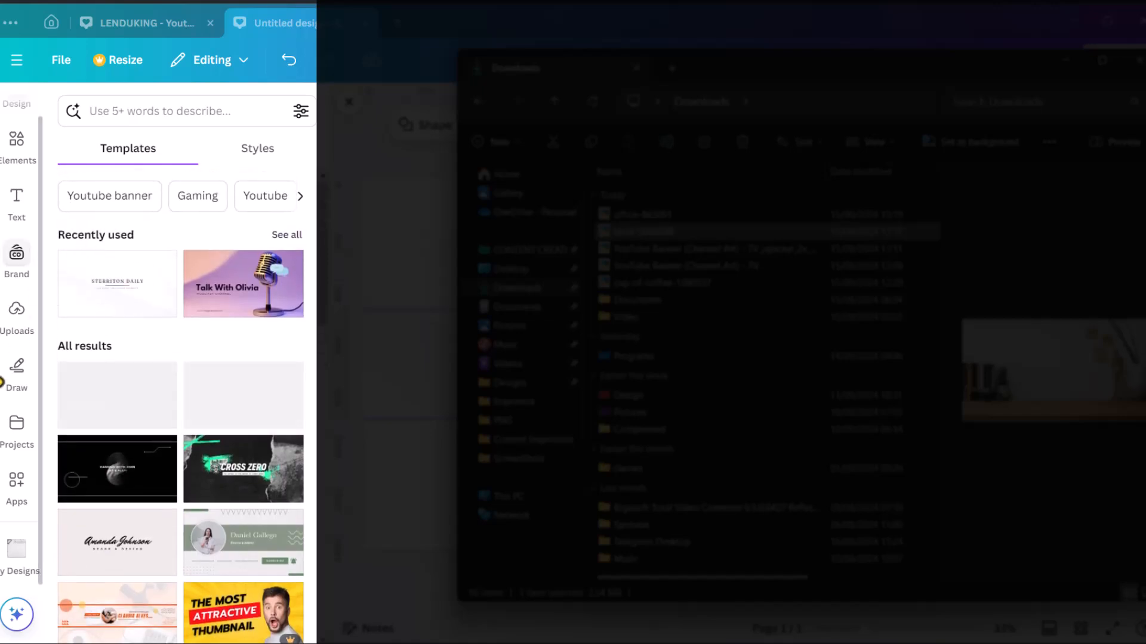
Upload the downloaded desk photo into the design's uploads
click(16, 317)
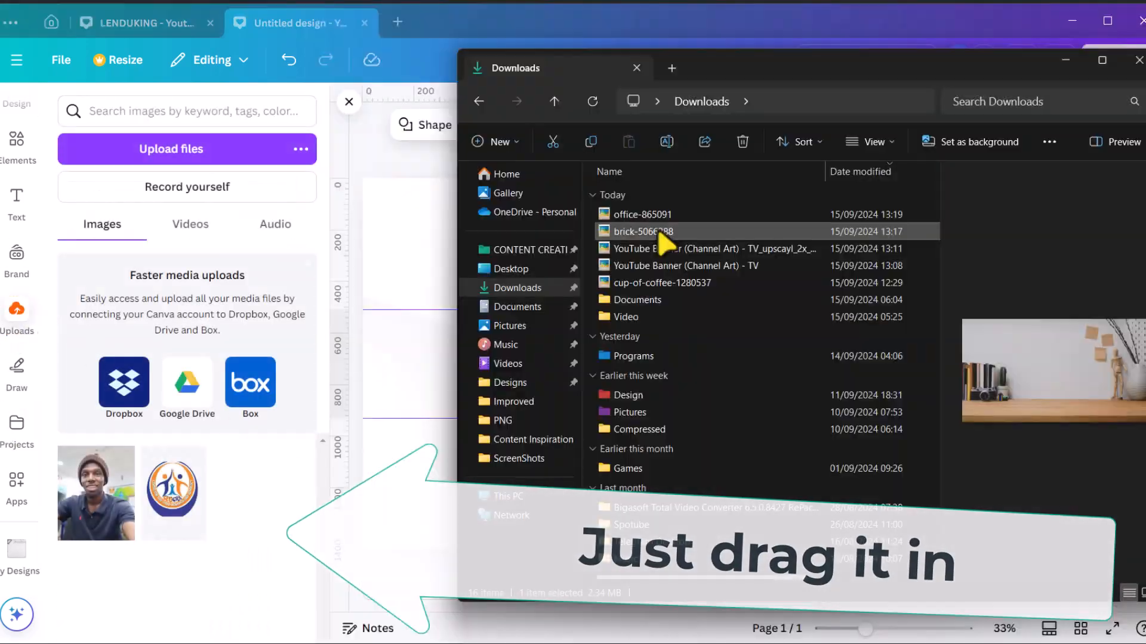
drag(662, 241, 157, 418)
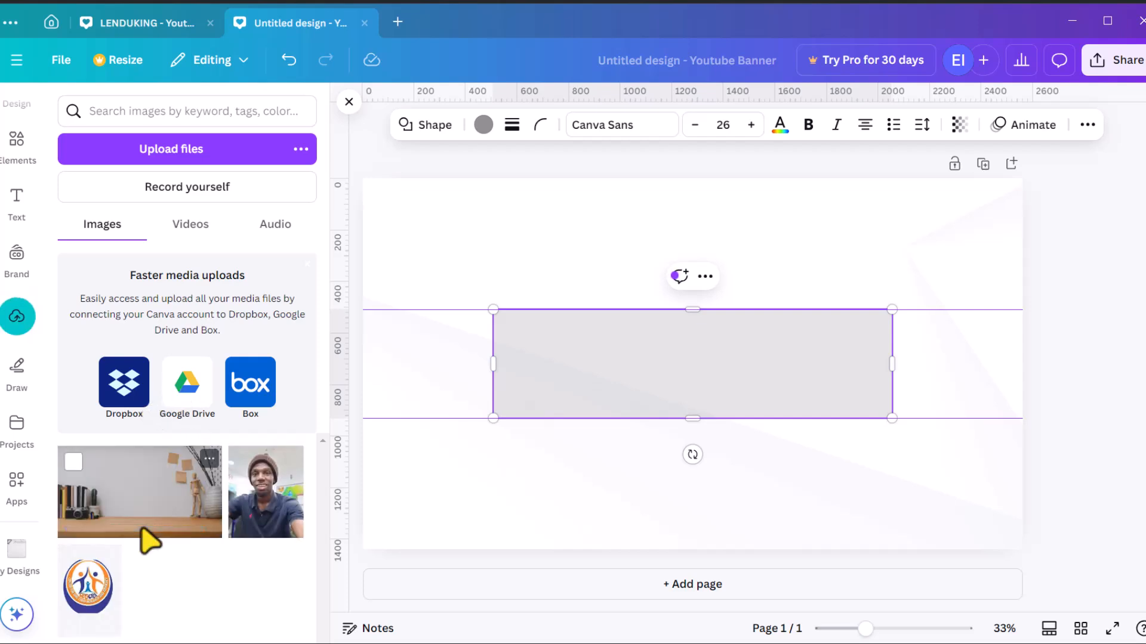
Lock the rectangle's layer
click(349, 102)
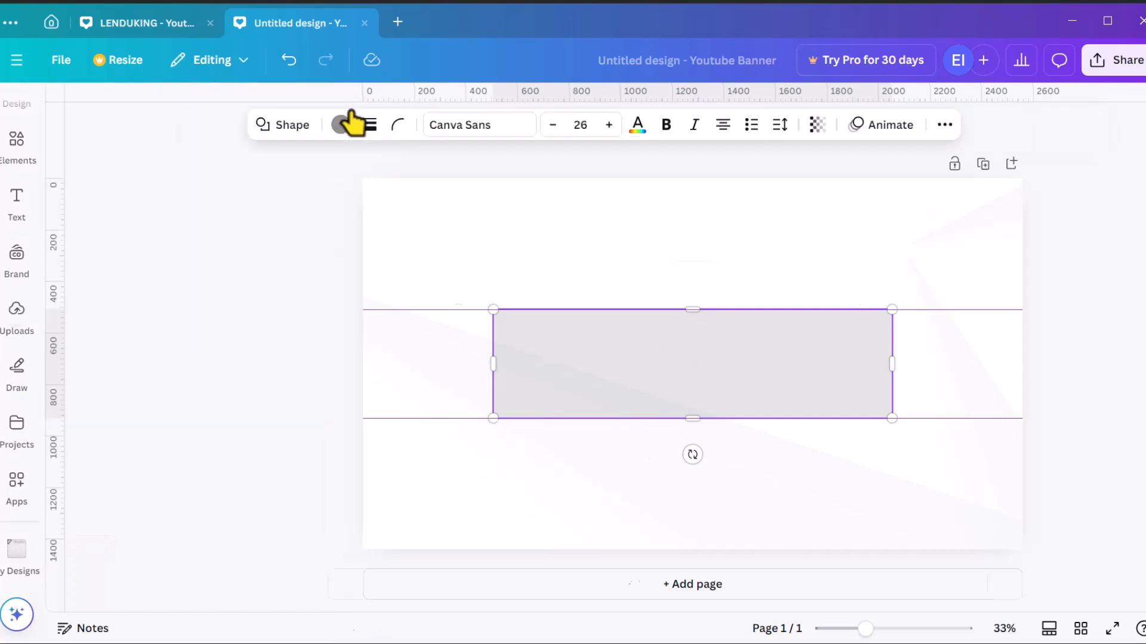
click(981, 124)
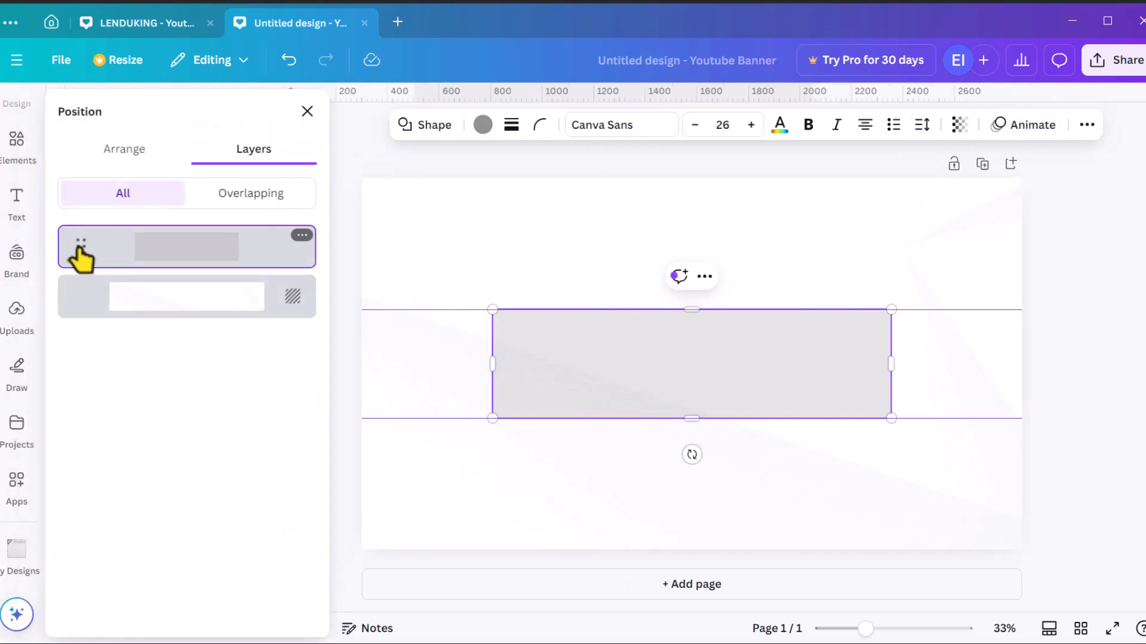
click(302, 237)
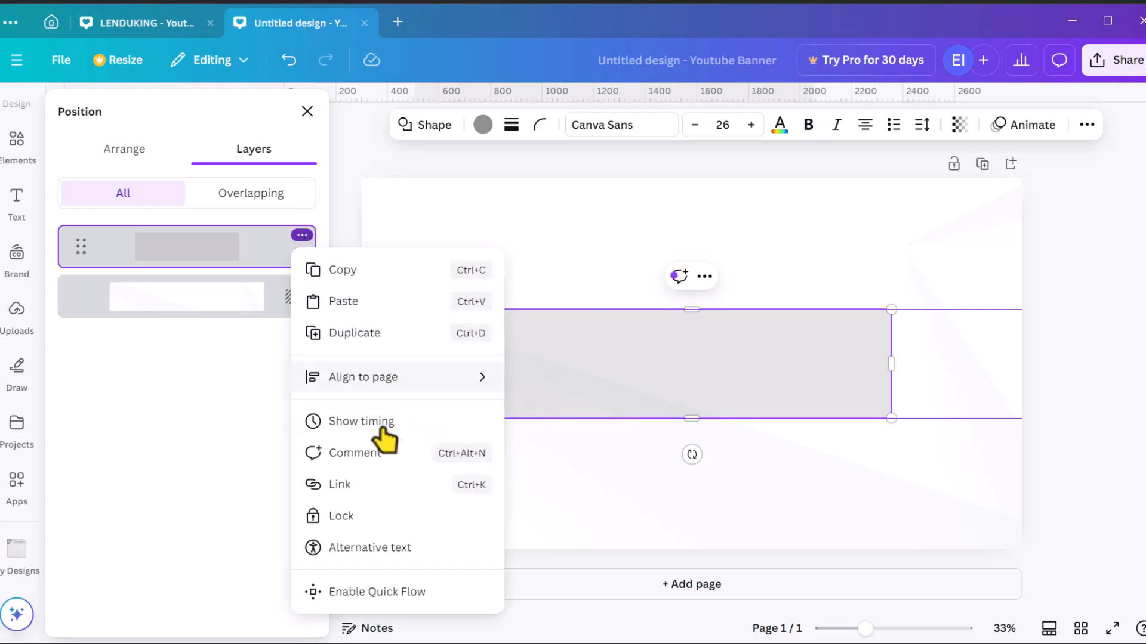
click(349, 515)
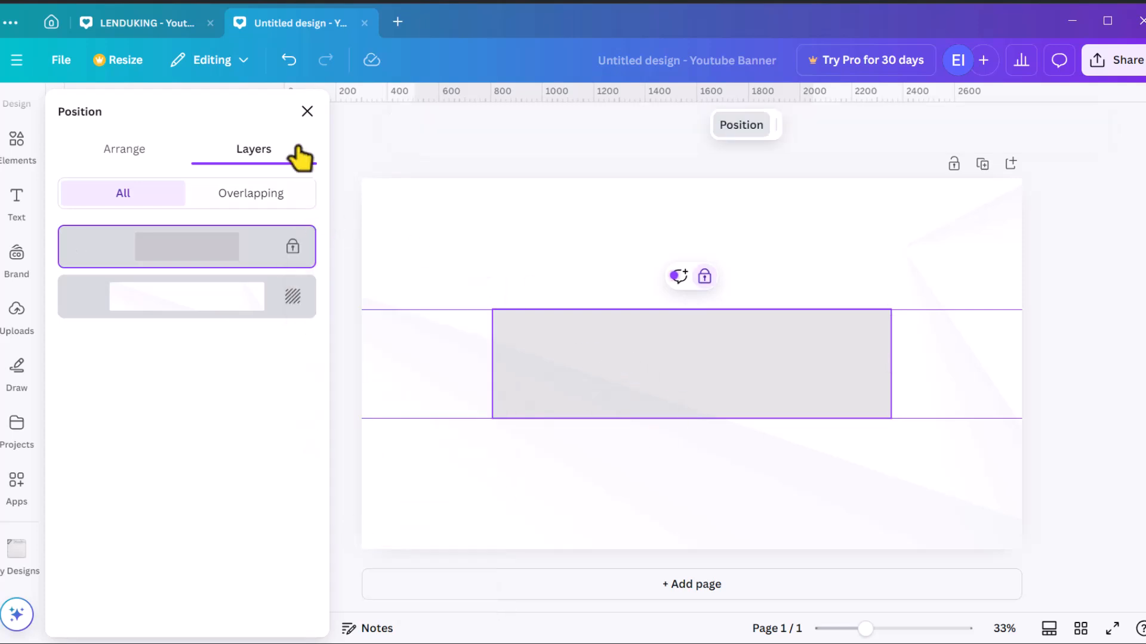
click(307, 111)
Add the uploaded desk photo to the banner and enlarge it to cover the whole canvas
click(21, 136)
scroll(21, 140, up, 1)
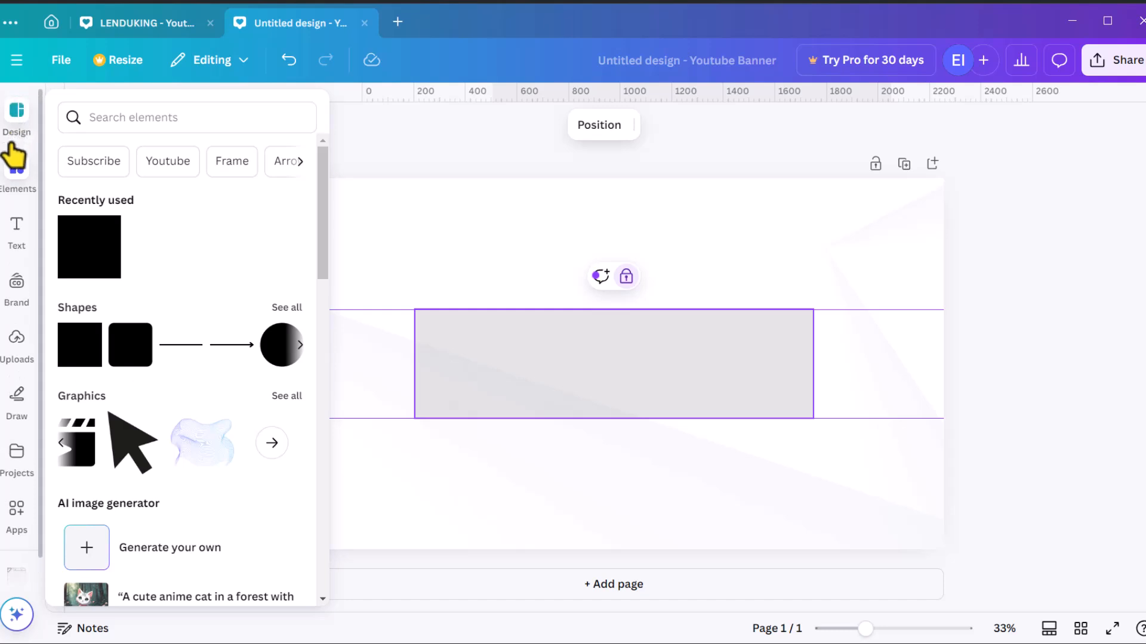
click(15, 124)
click(17, 339)
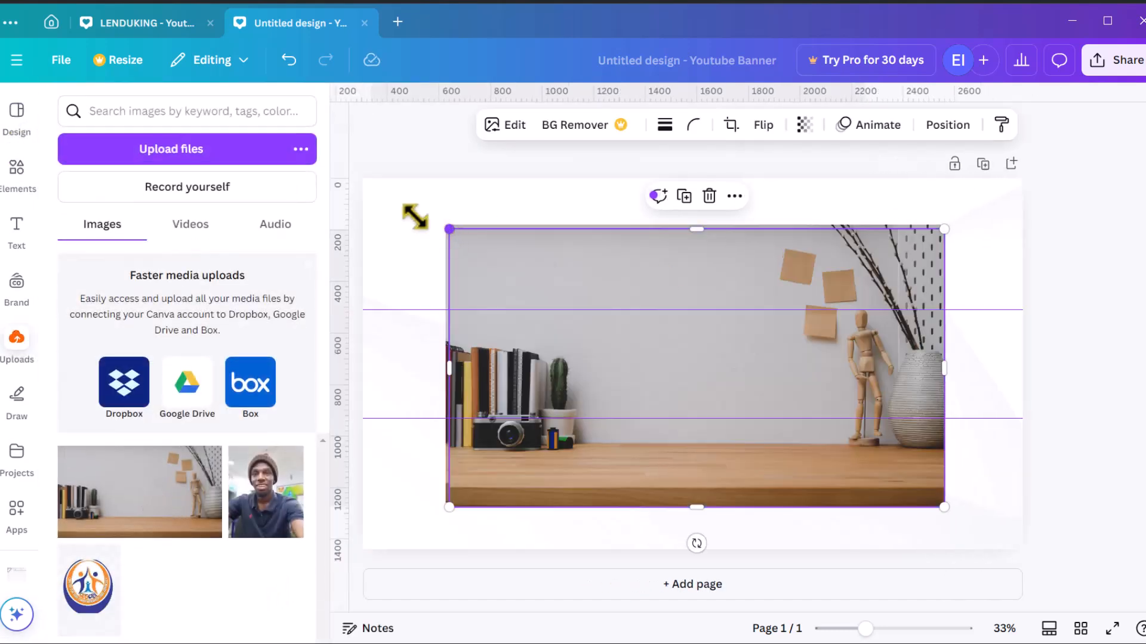
drag(447, 225, 363, 179)
drag(941, 506, 1100, 578)
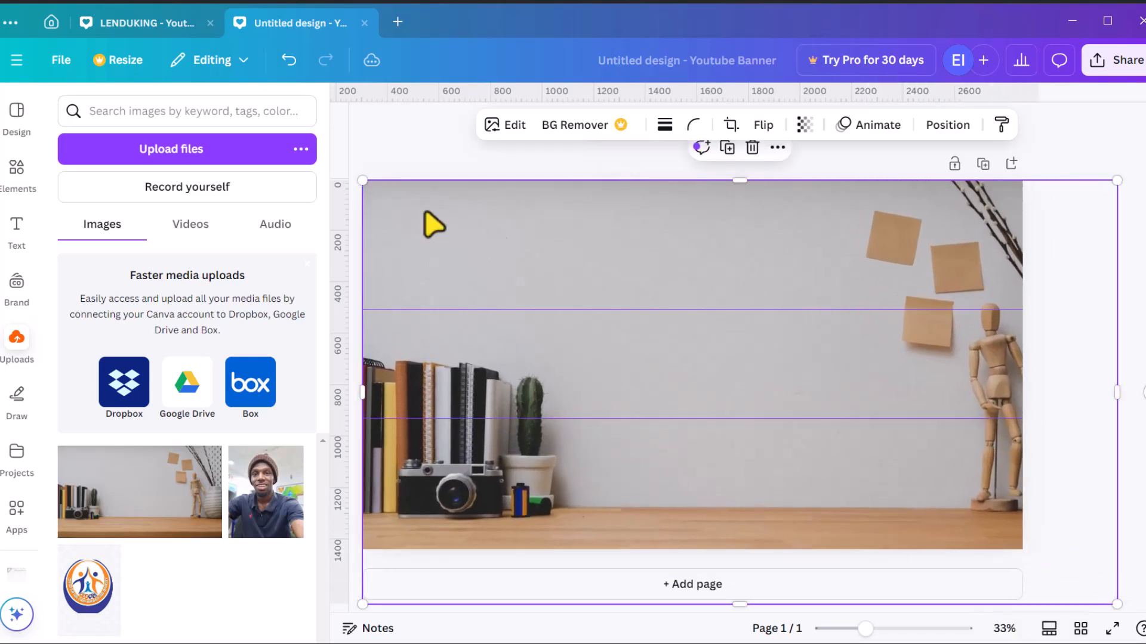
drag(363, 181, 294, 170)
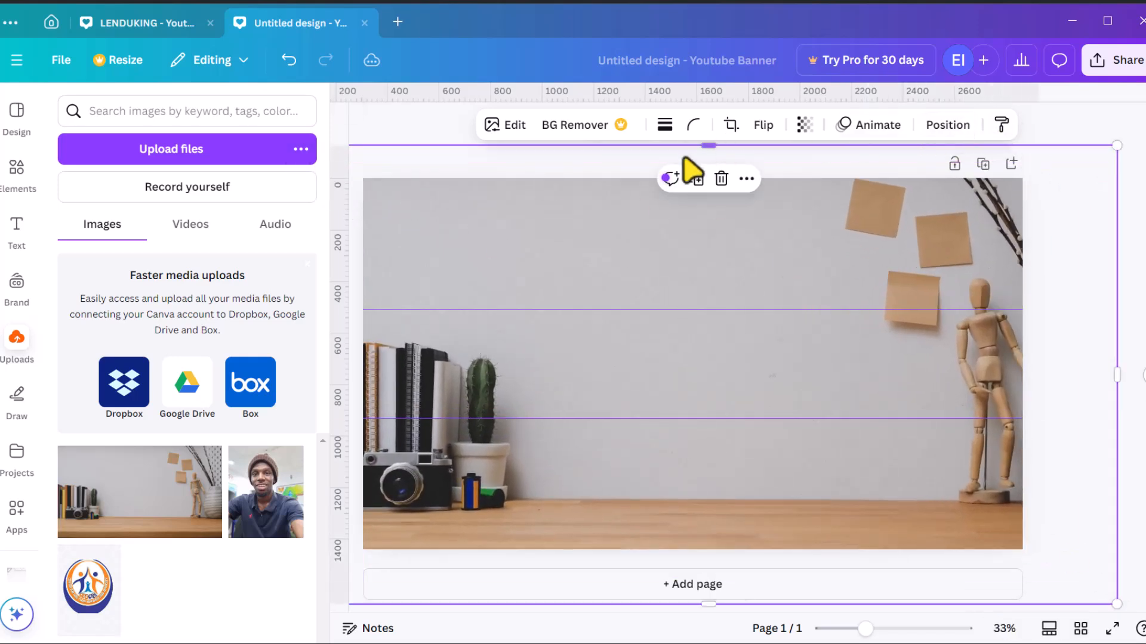
Open the layers list for the photo
right_click(618, 292)
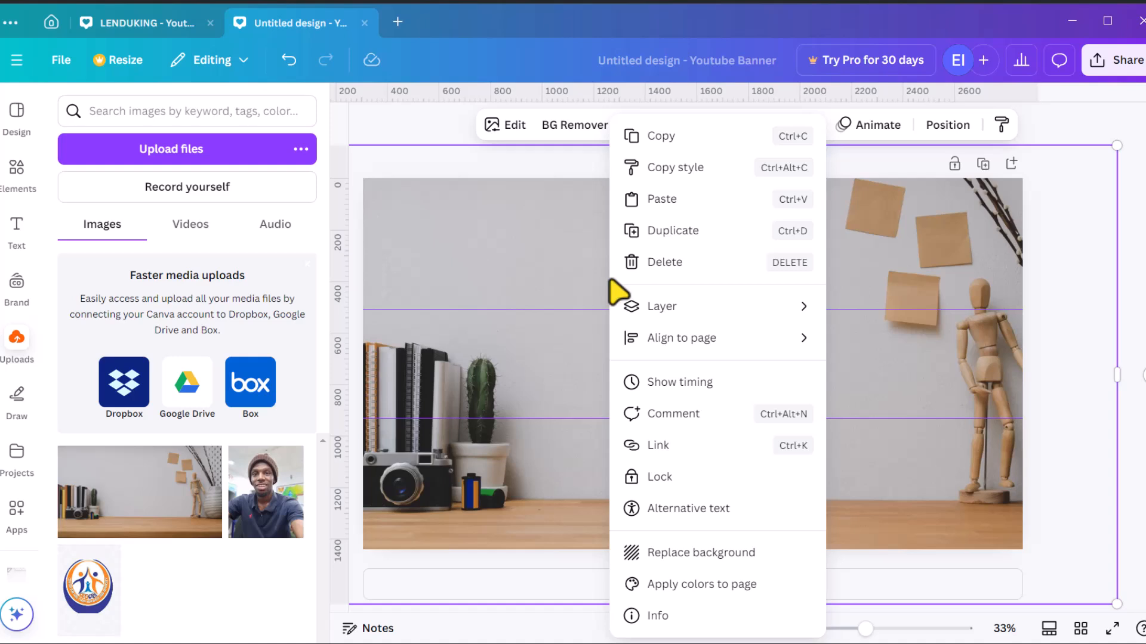
mouse_move(697, 311)
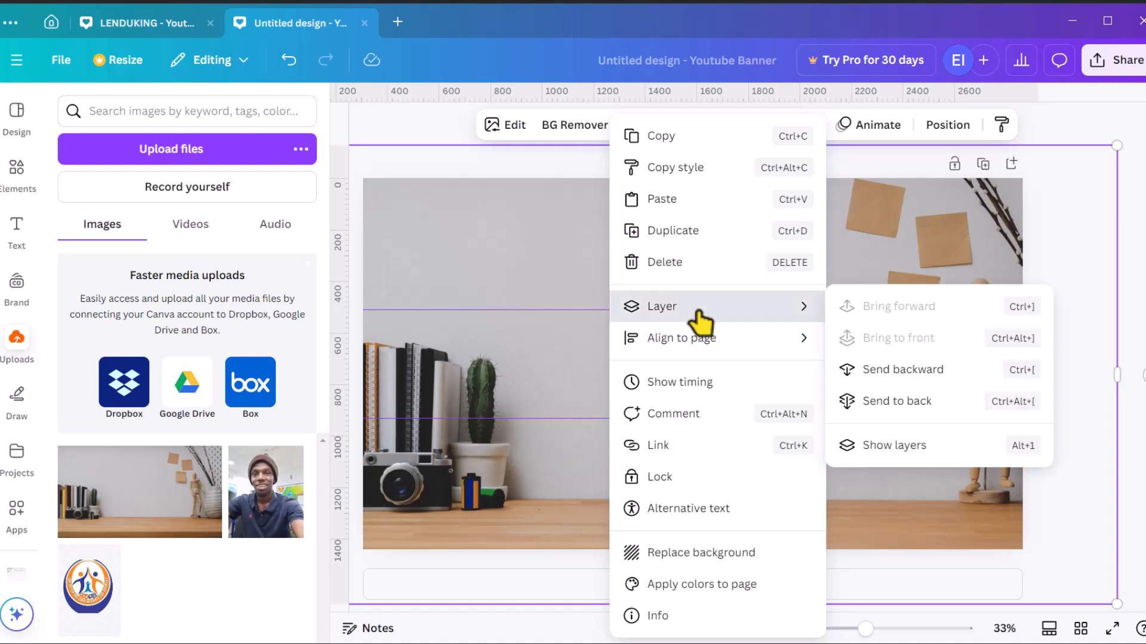
click(883, 445)
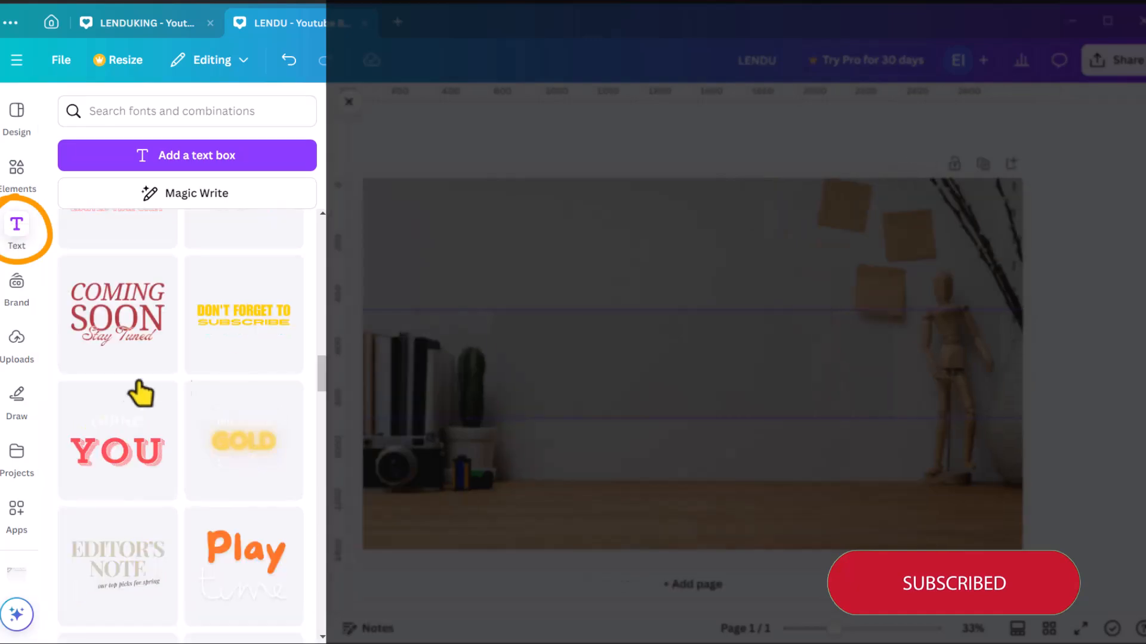
Add the Brimston Co. text combination to the banner
scroll(116, 404, up, 10)
scroll(123, 409, down, 4)
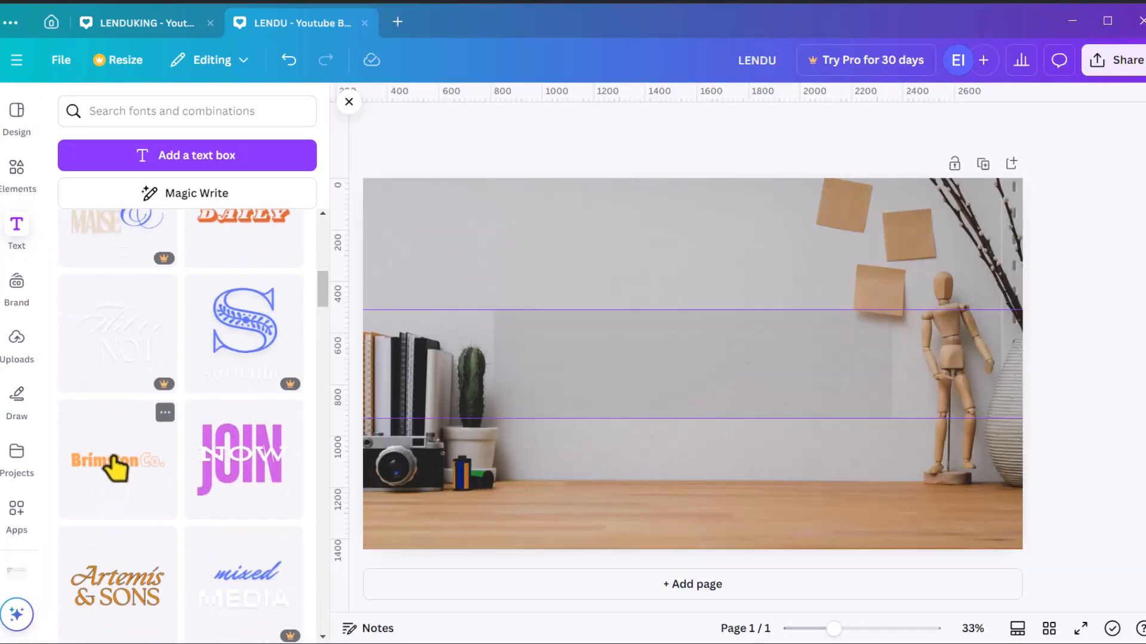
click(109, 468)
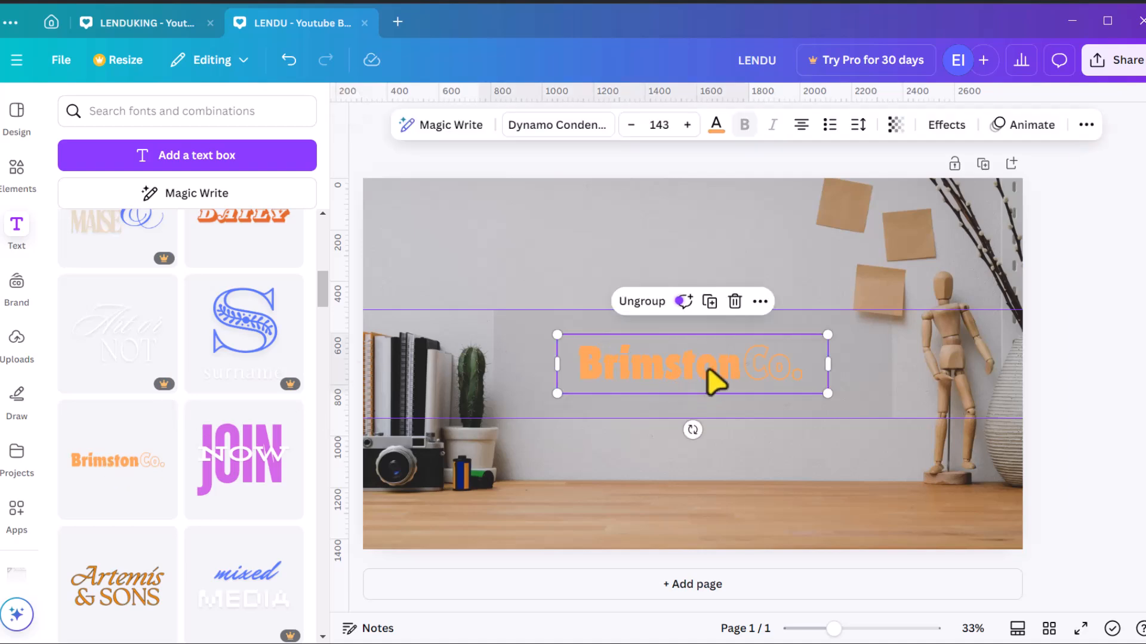
Ungroup the Brimston Co. text and set its font size to 110
click(639, 302)
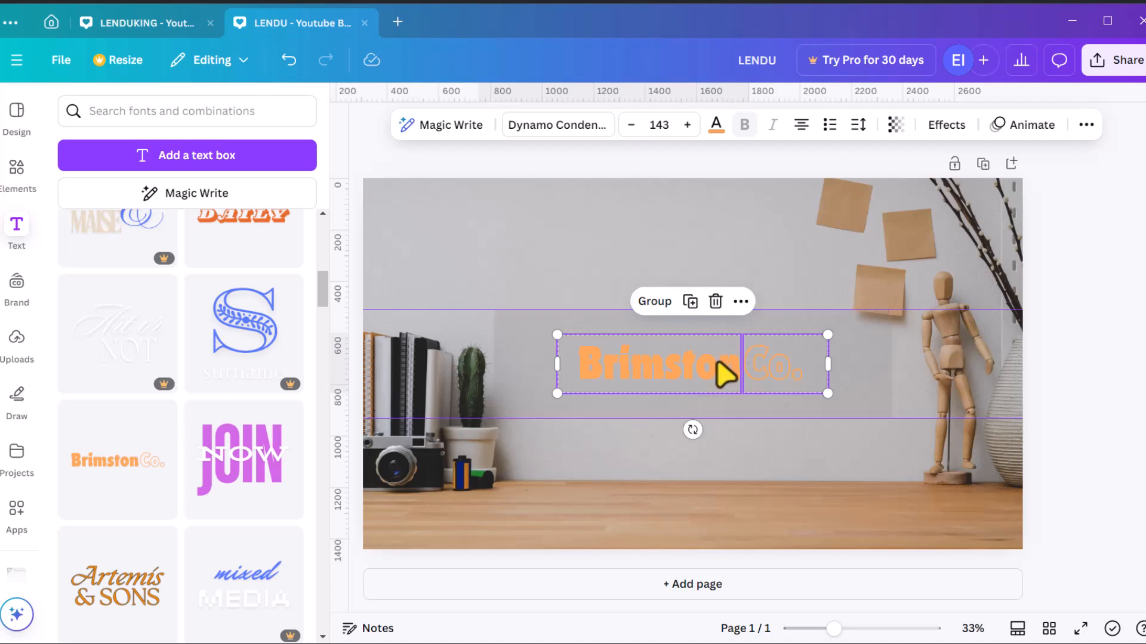
click(659, 124)
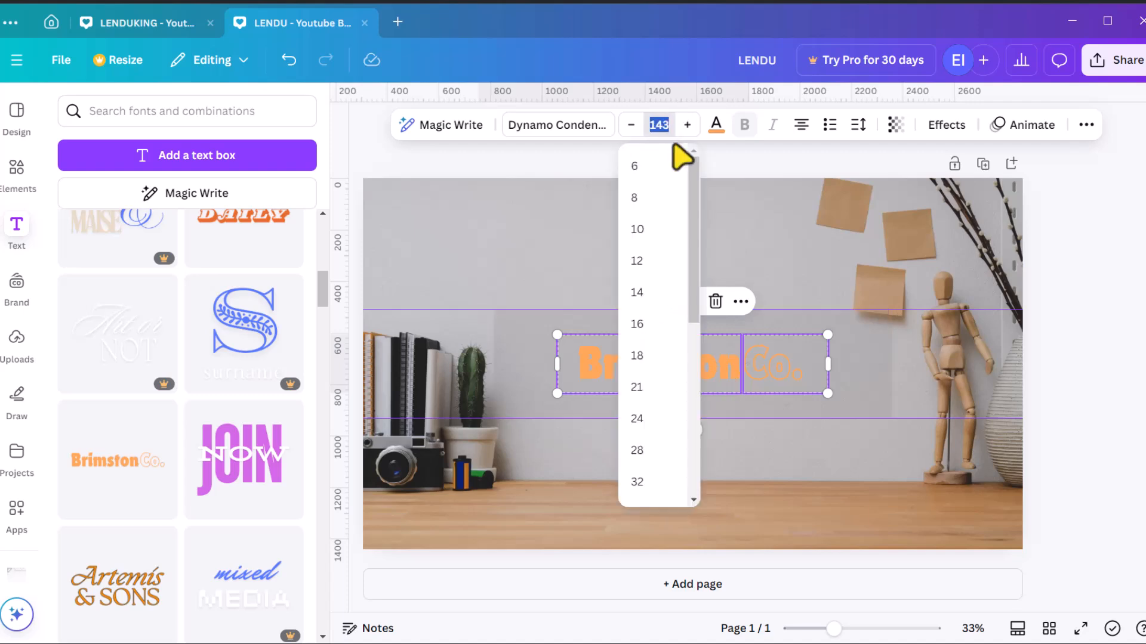
key(Return)
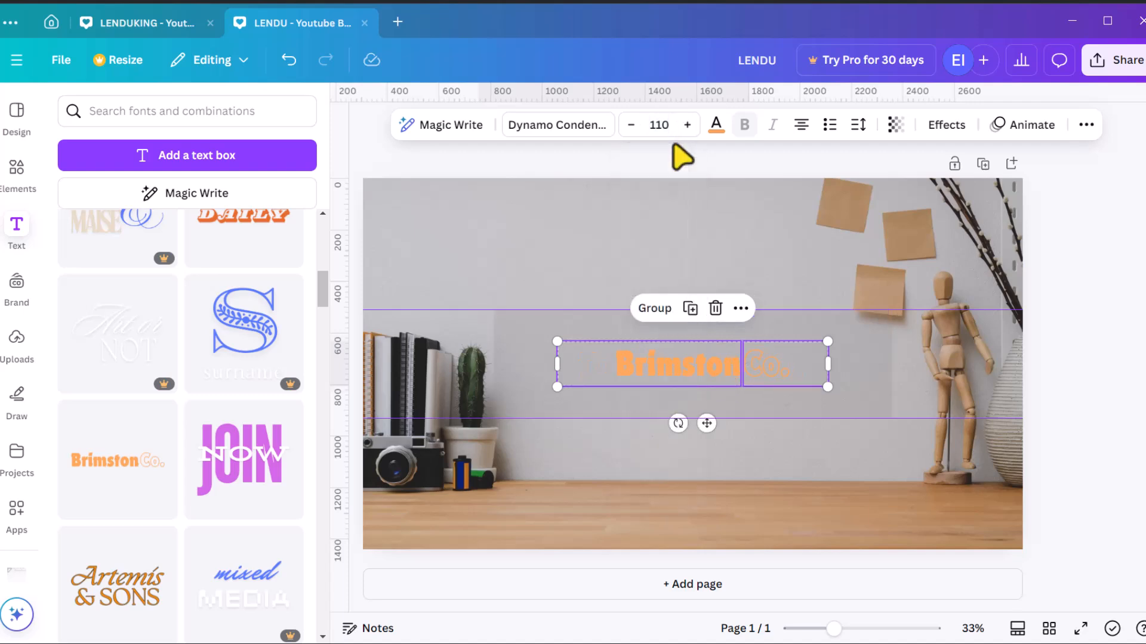
Replace the Brimston text with LENDU and set the text combination's color to the dark #312c28 photo color
double_click(668, 380)
text(LENDU)
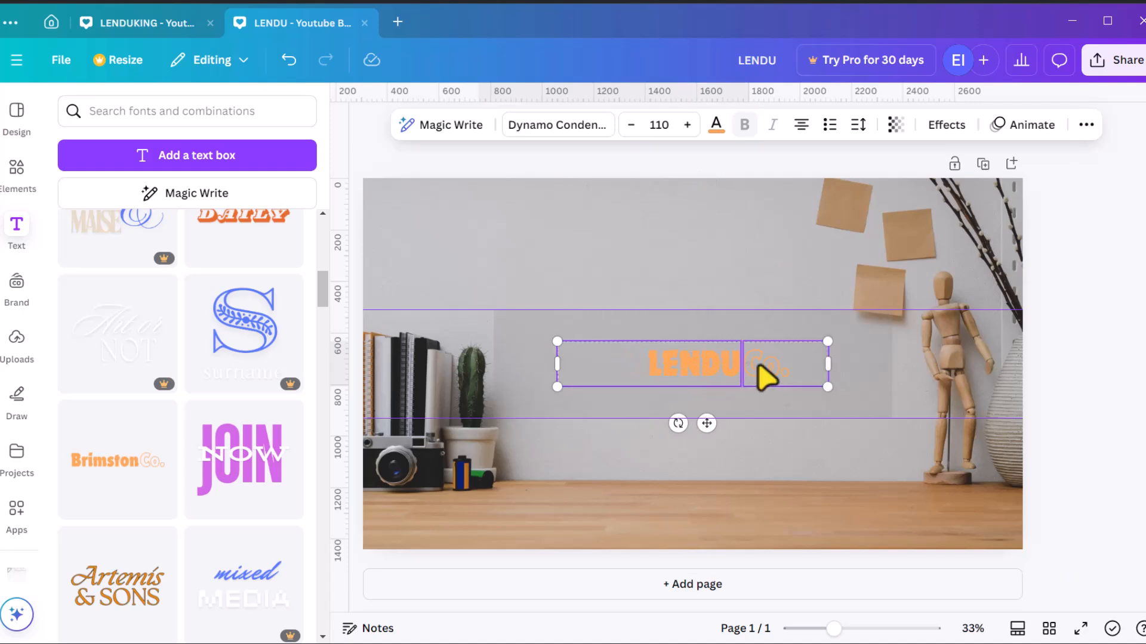
click(716, 126)
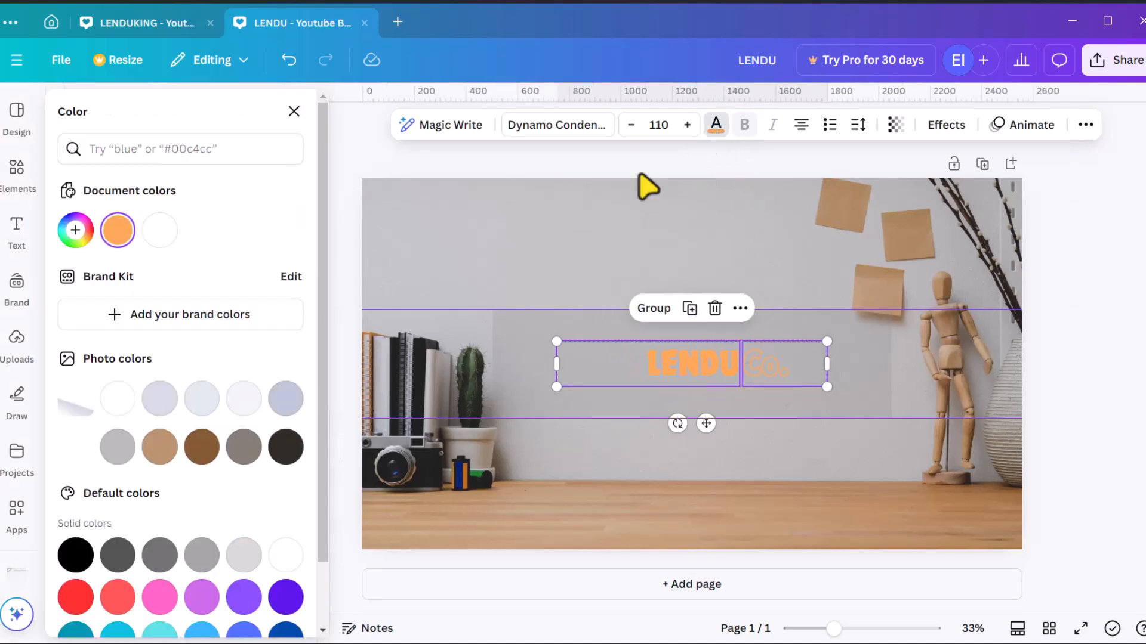
click(286, 447)
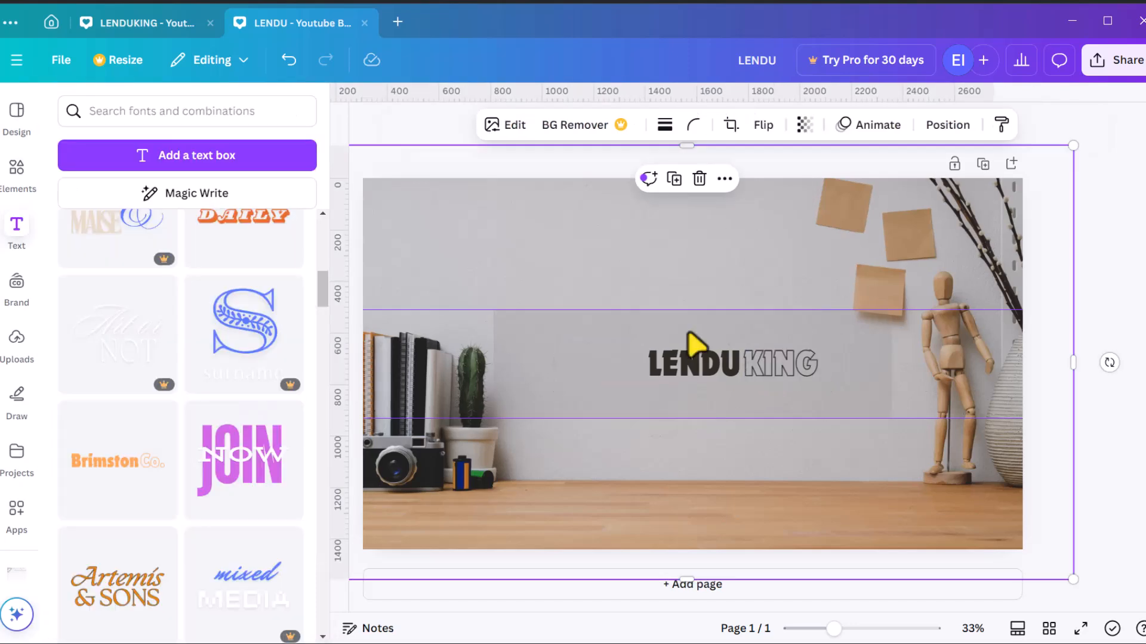
Change the "Co." part of the text combination to KING
click(716, 366)
drag(767, 365, 725, 367)
click(555, 349)
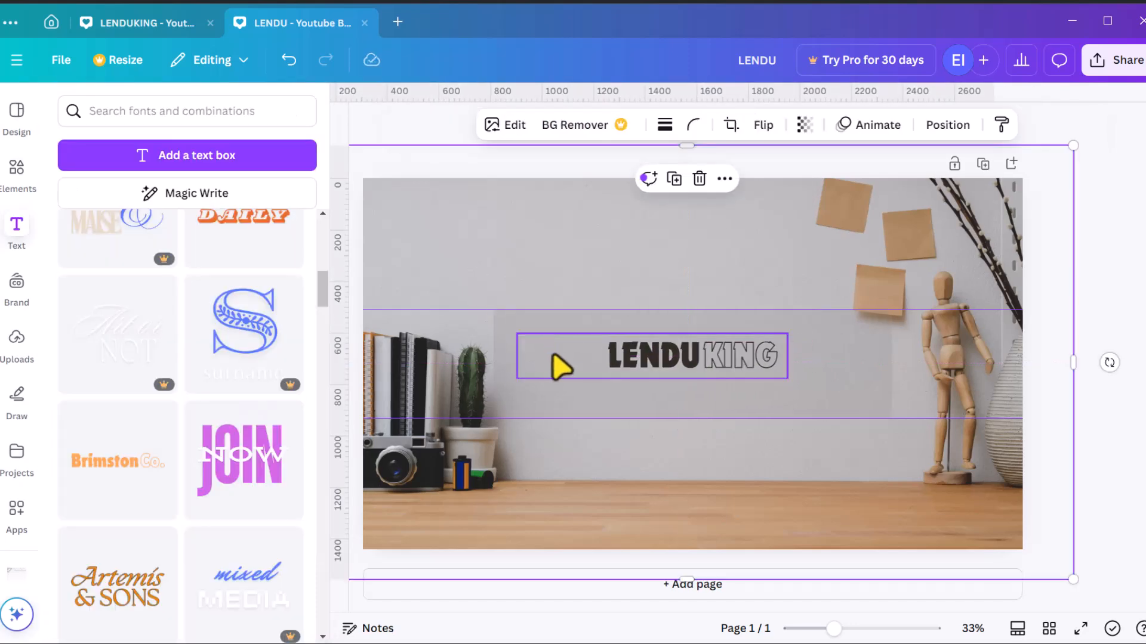
Add a new text box in Open Sauce font reading "TECH | SELFHELP"
click(186, 162)
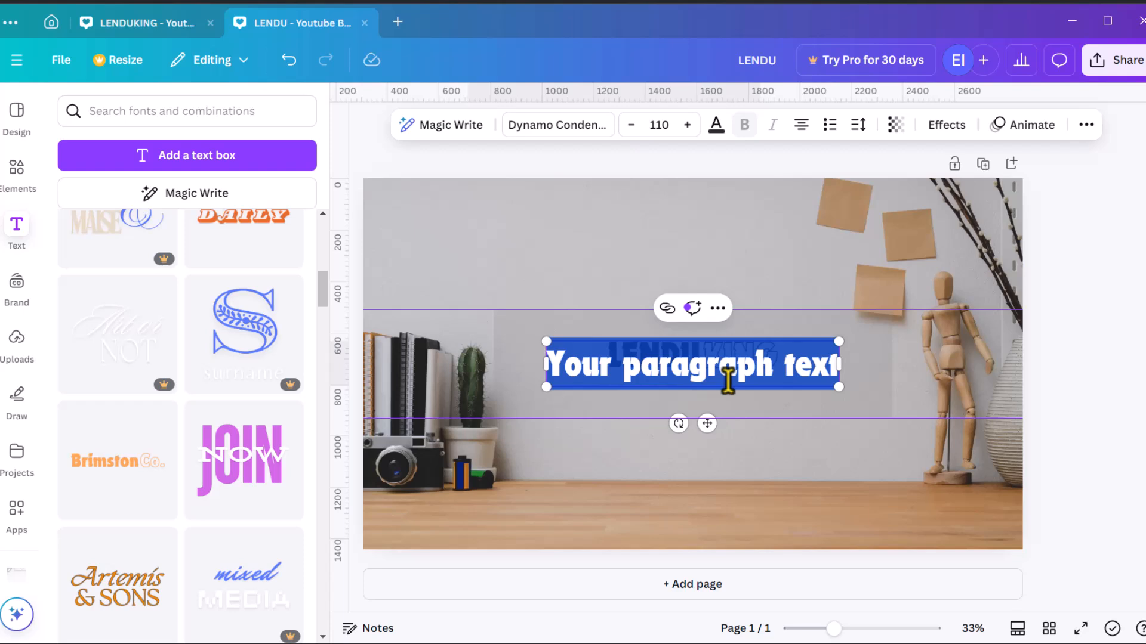
click(525, 127)
scroll(76, 396, up, 7)
scroll(102, 393, down, 4)
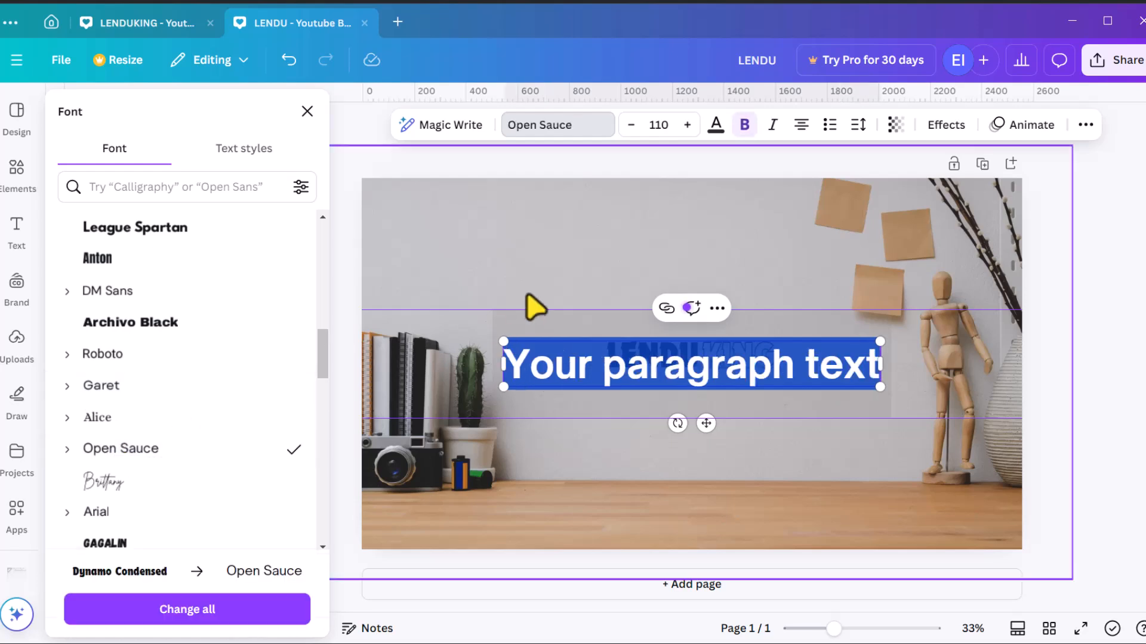
text(TECH | SELFHELP)
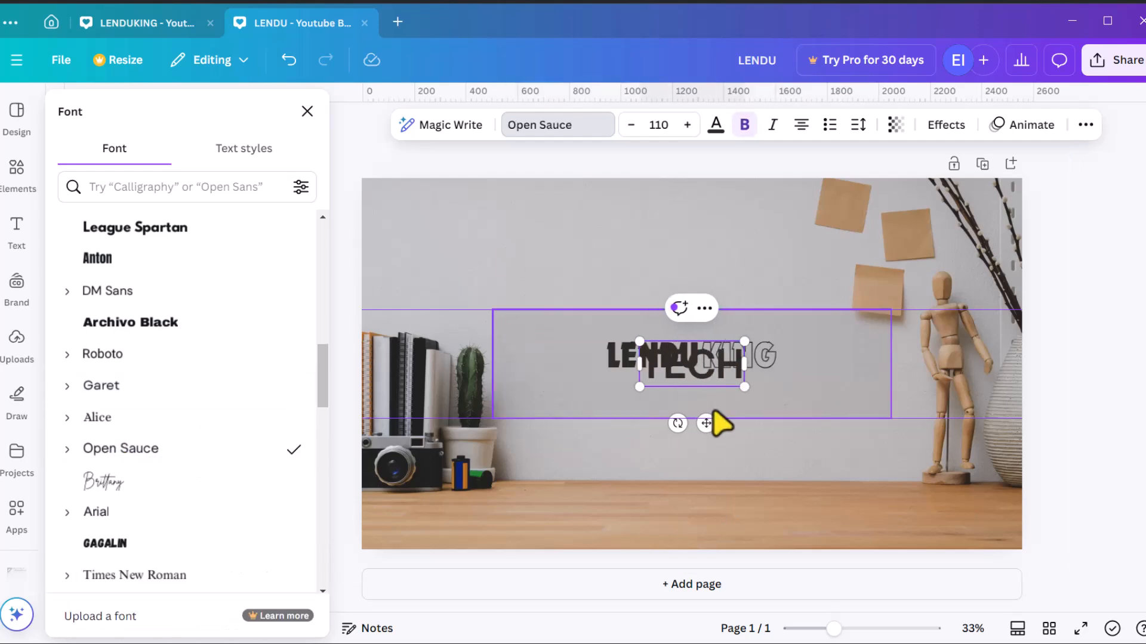
Set the tagline's font size to 26 and position it under the right end of LENDUKING
click(578, 271)
drag(574, 366, 668, 398)
click(664, 125)
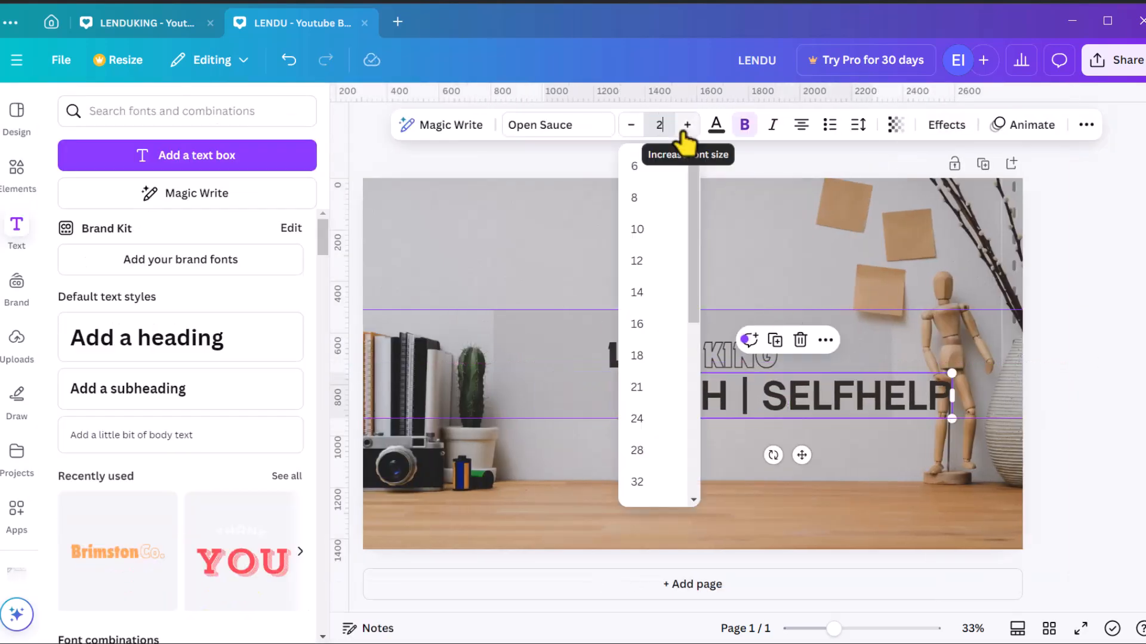
text(26)
key(Return)
drag(807, 380, 767, 380)
click(776, 253)
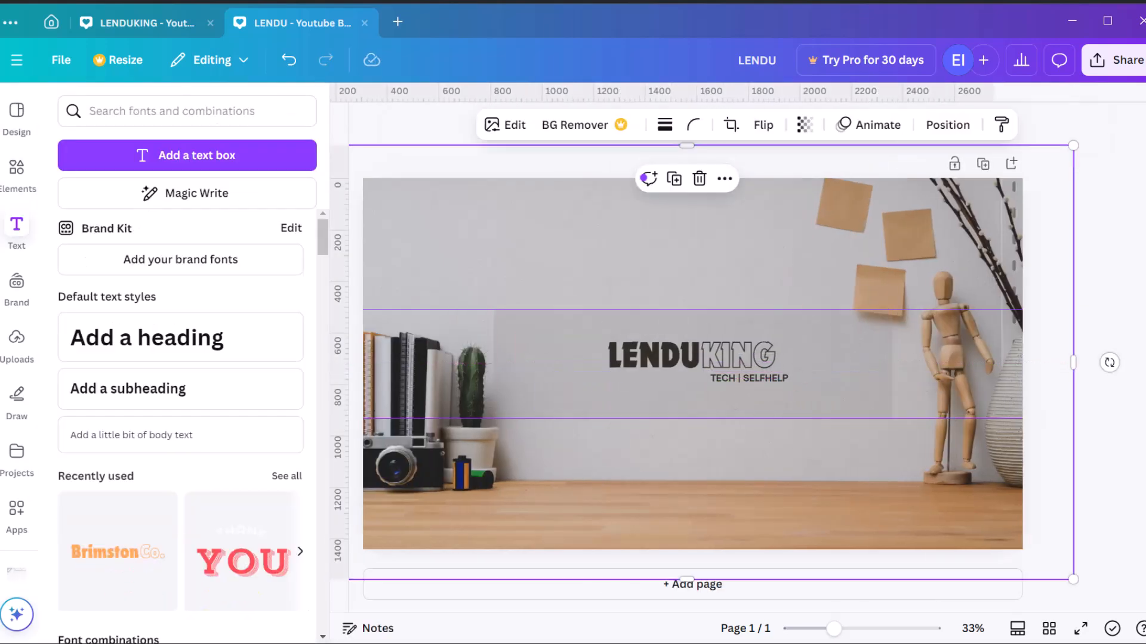
Recolor the LENDU word with the brown color from the photo colors
click(656, 360)
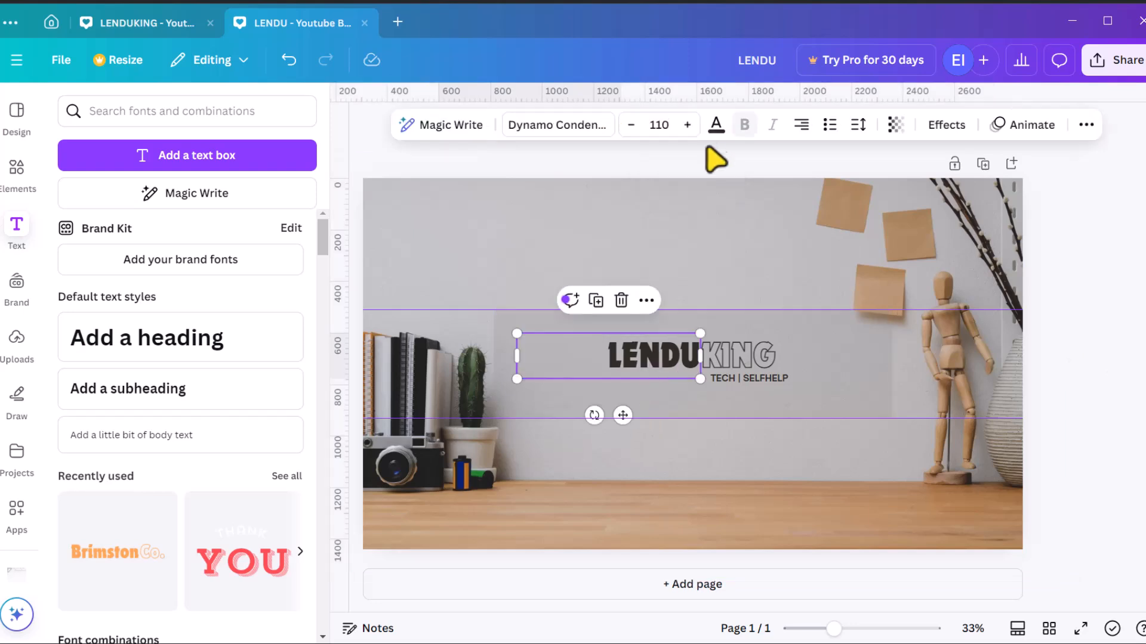
click(716, 127)
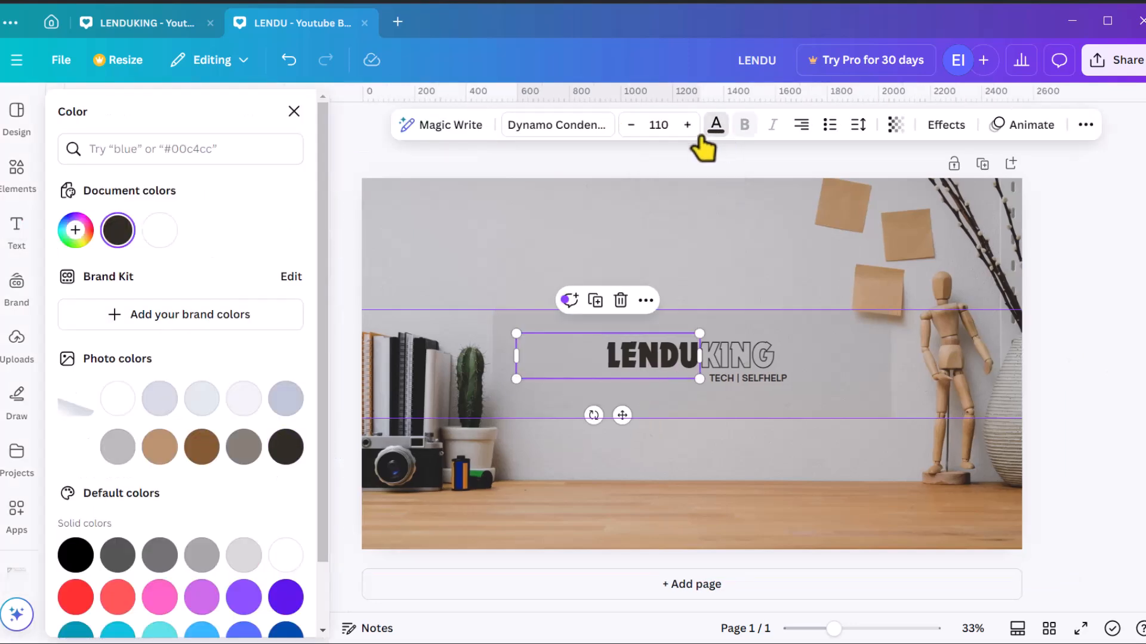
click(202, 449)
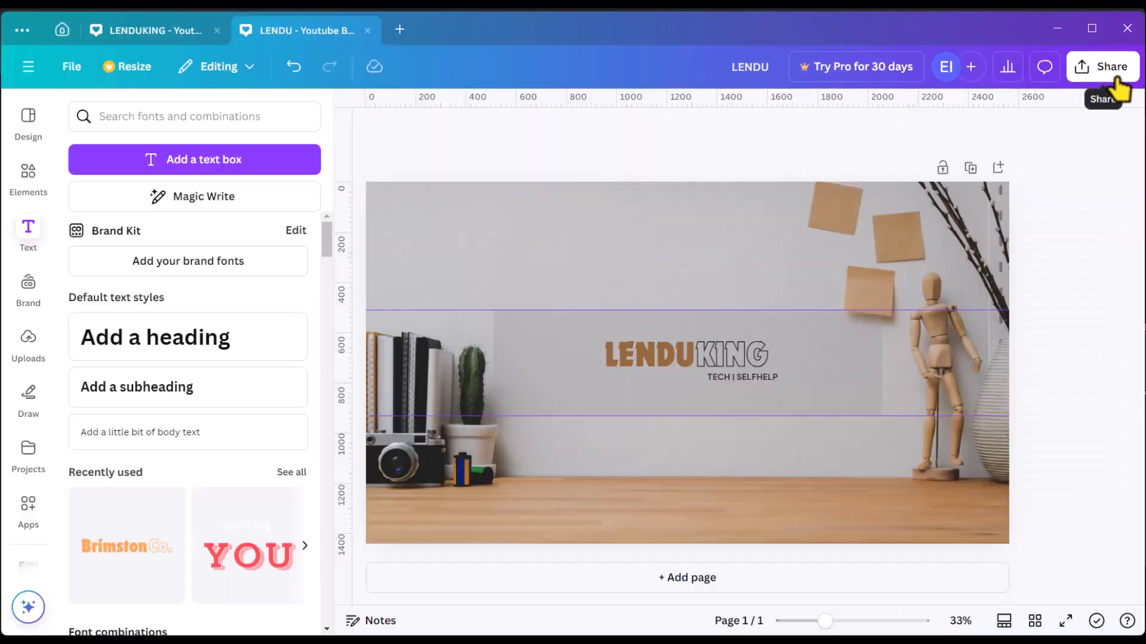
Open the banner's download options with the PNG file type
click(1104, 80)
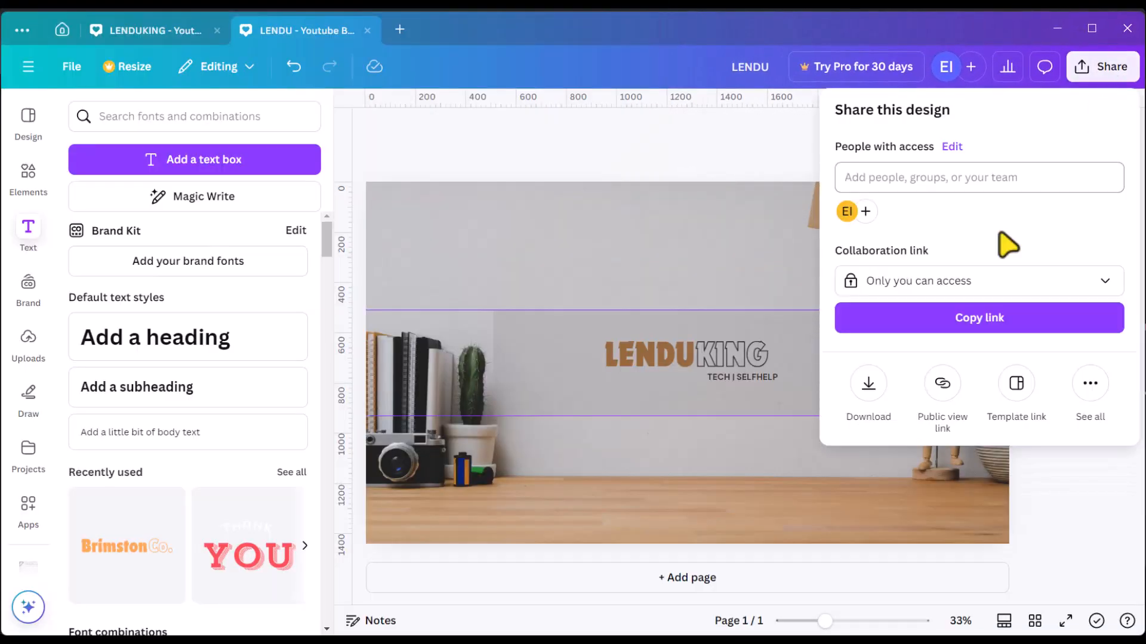
click(869, 395)
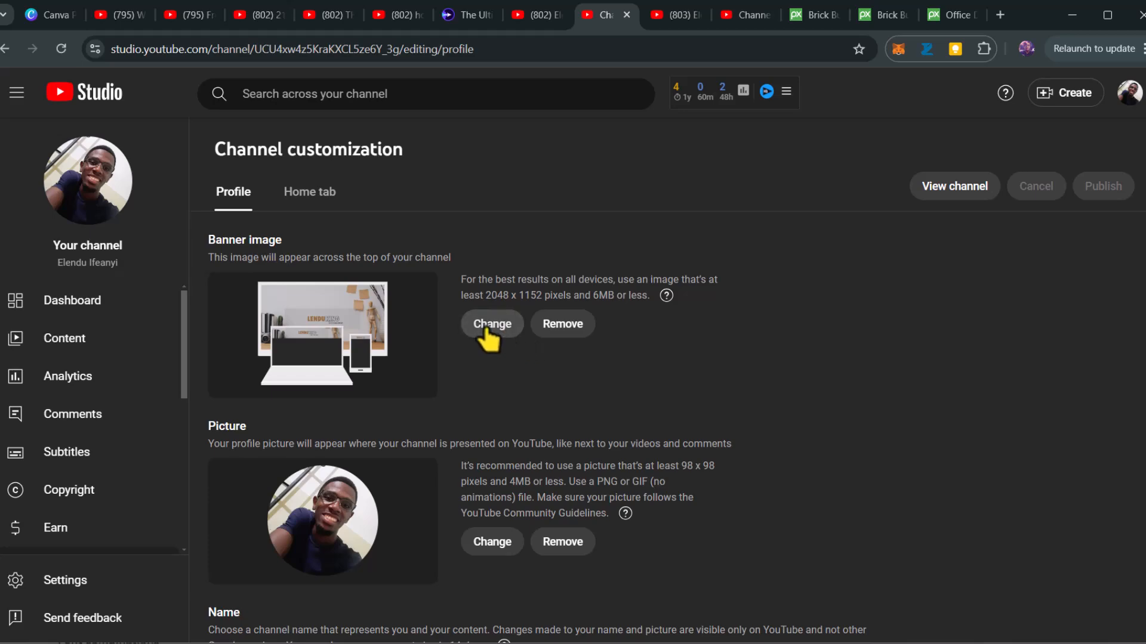
click(489, 334)
double_click(338, 160)
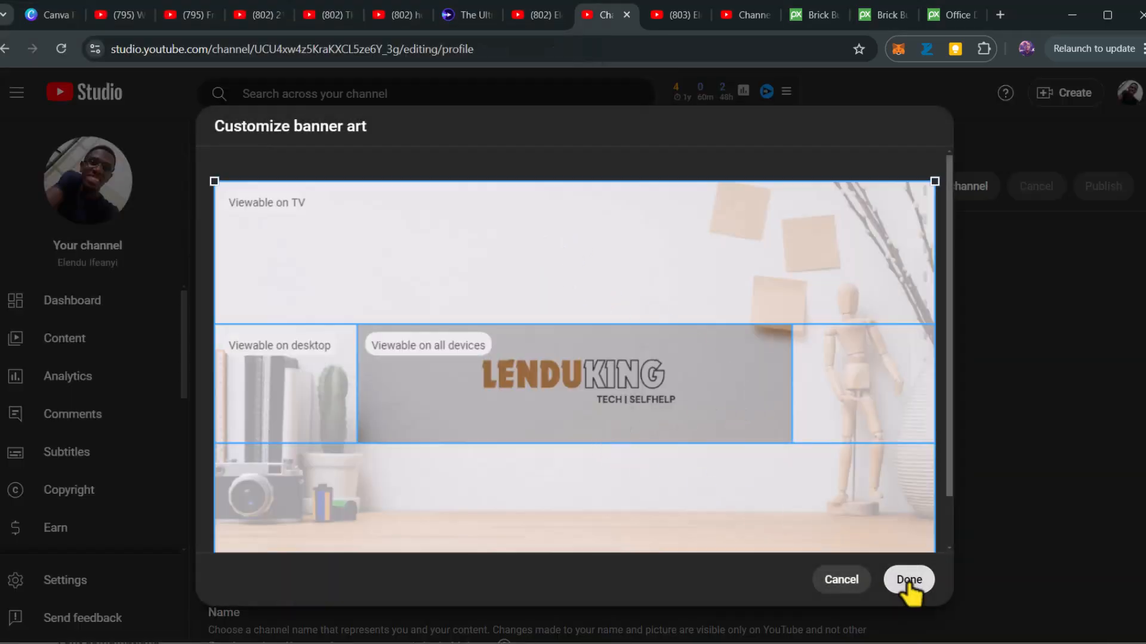
Switch to YouTube Studio, apply the banner art, publish the channel customization and view the channel
click(909, 582)
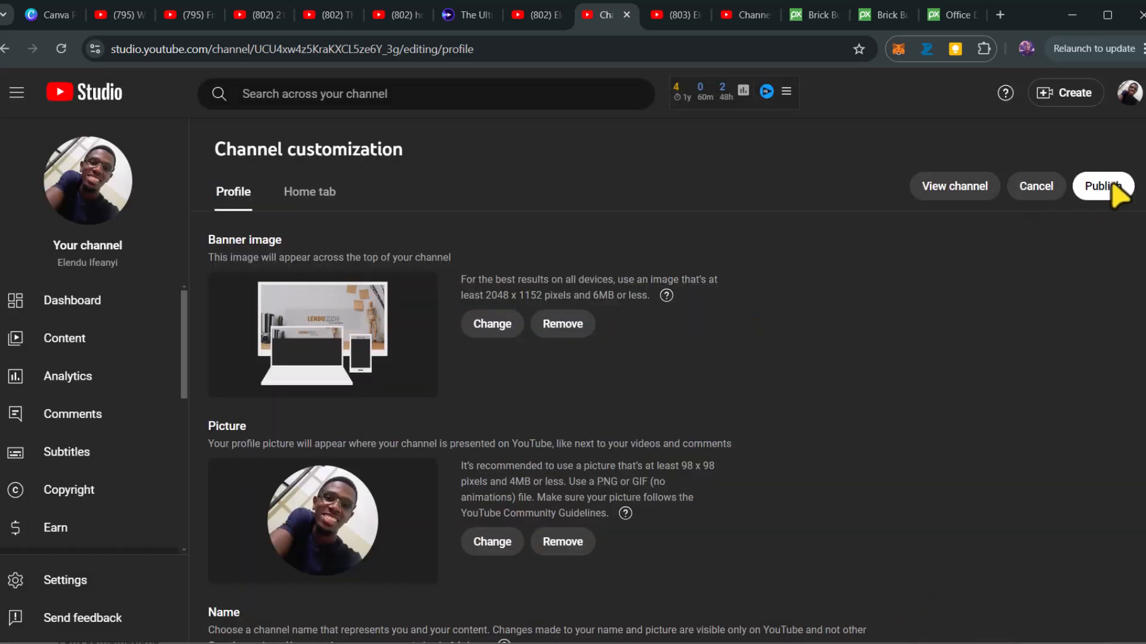
click(1099, 190)
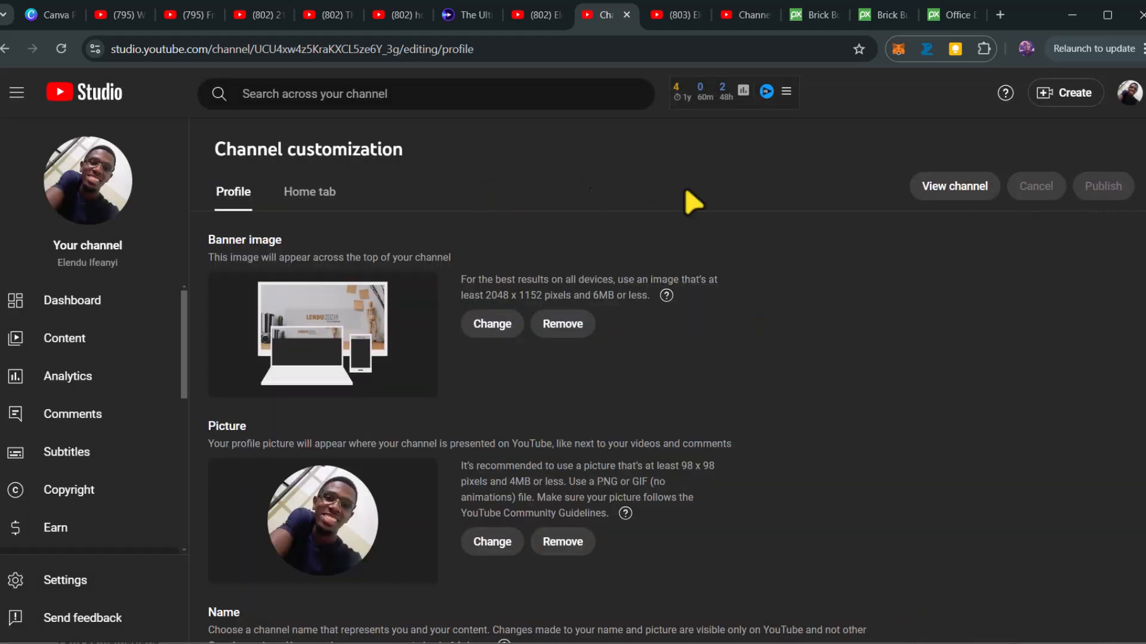
click(953, 189)
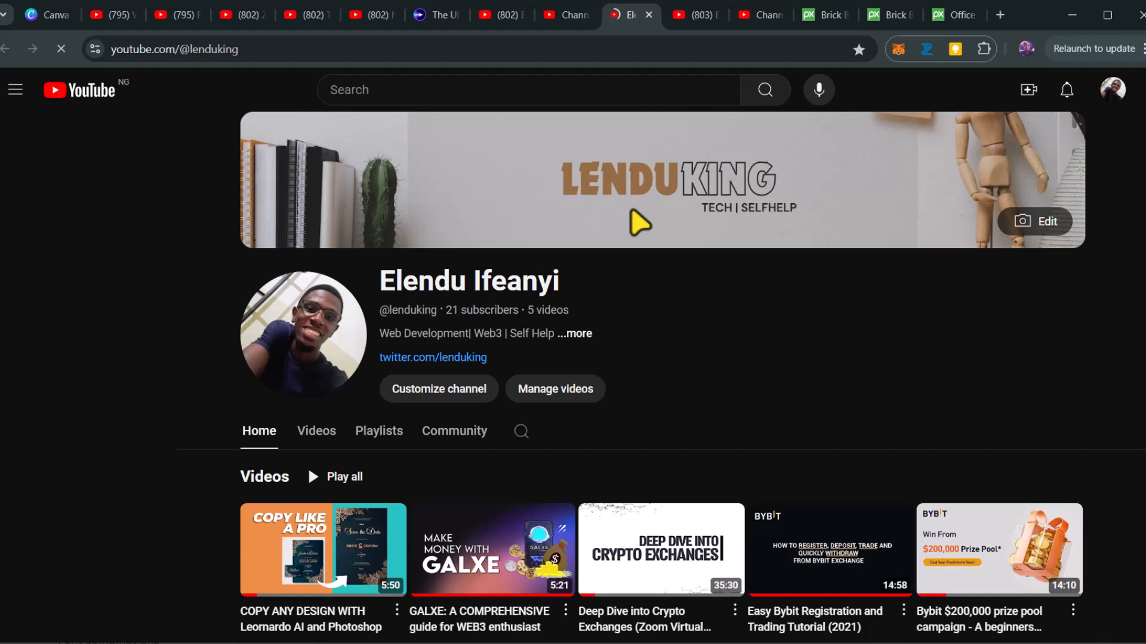